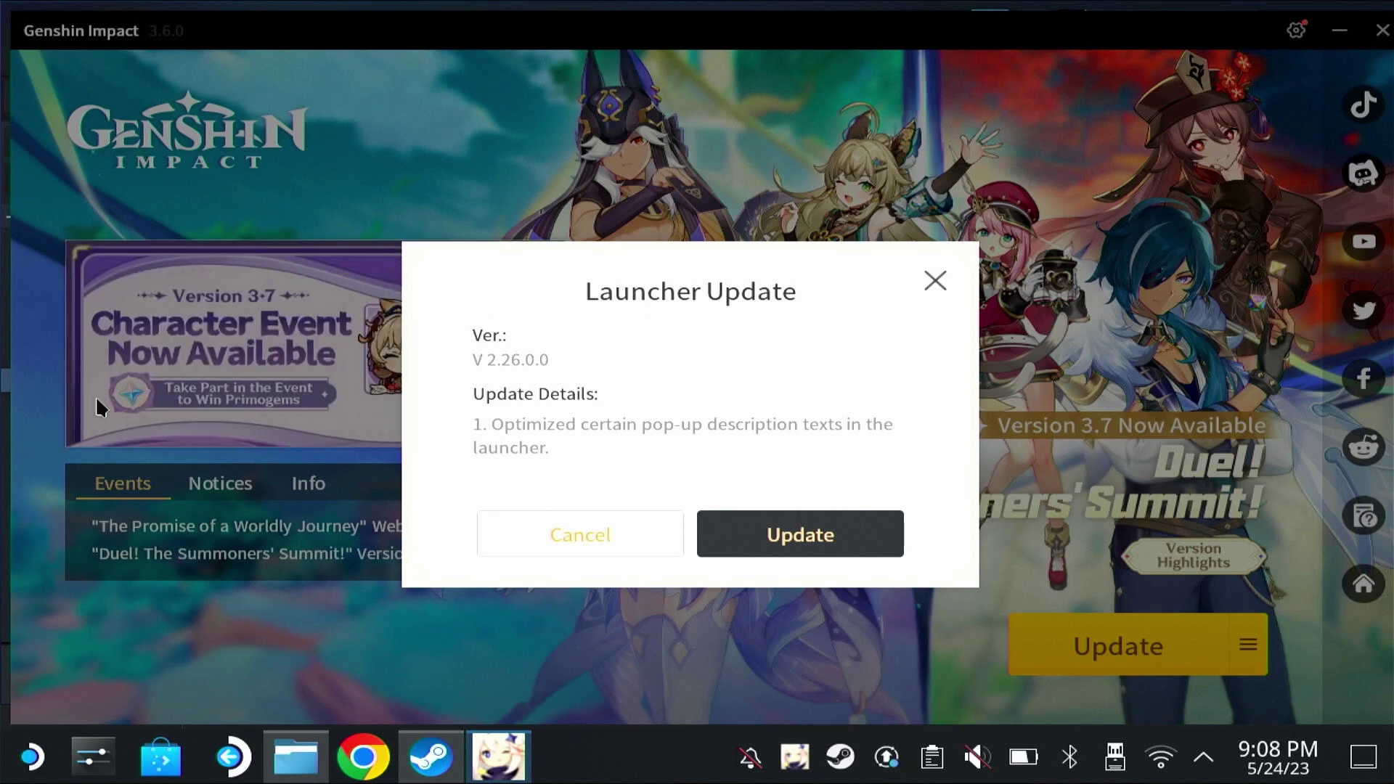
# Attempt the launcher update and dismiss the insufficient disc space warning that follows.
pyautogui.click(774, 517)
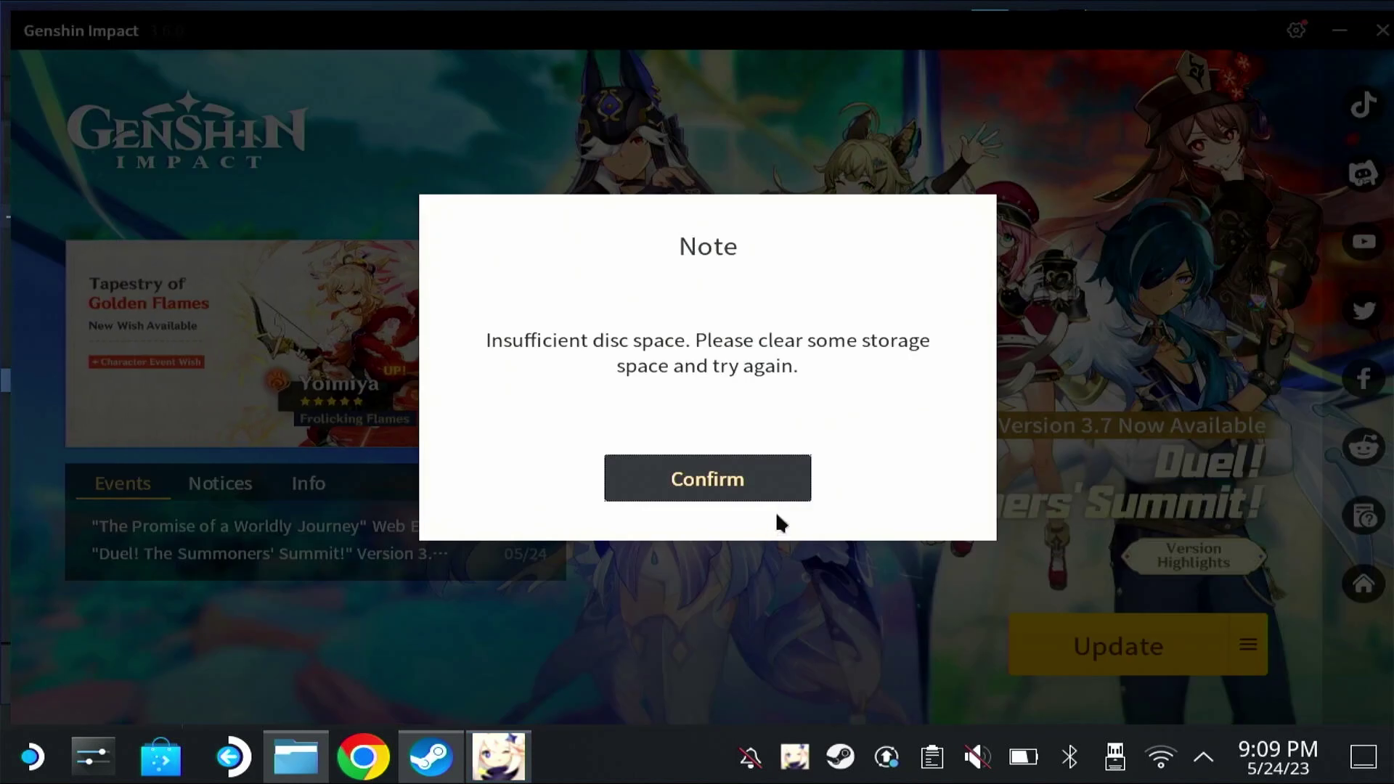
pyautogui.click(715, 484)
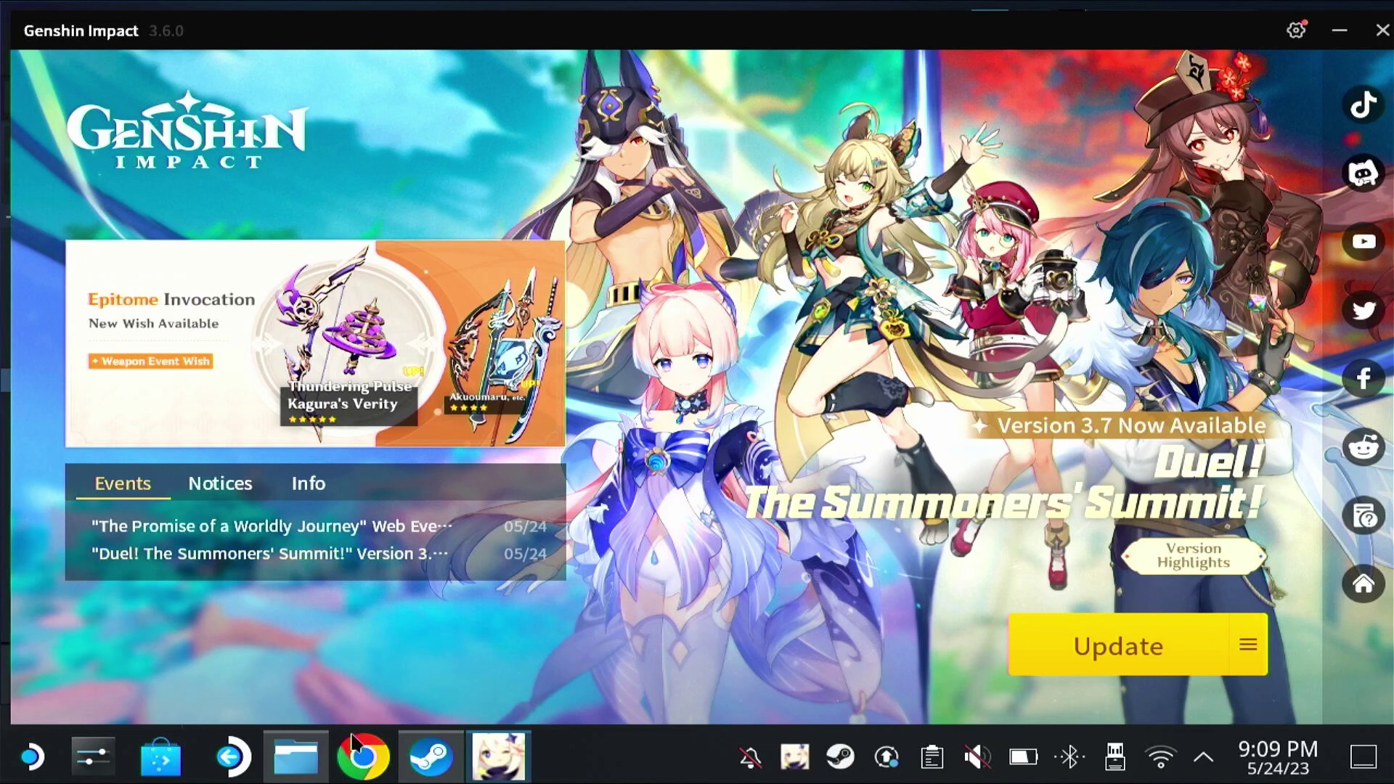
# Search for Genshin Impact in Chrome and download the 120 MB PC installer from the official site.
pyautogui.click(355, 755)
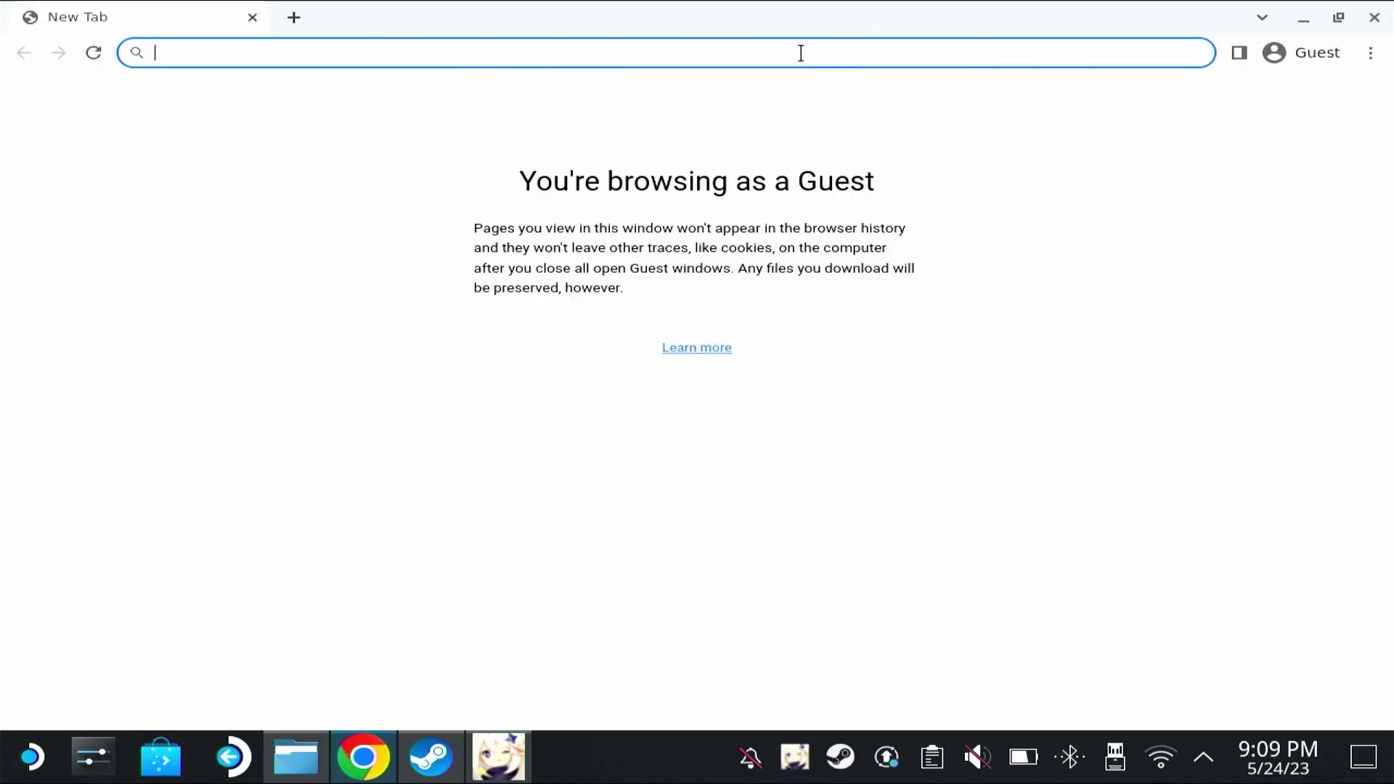
pyautogui.write('ge')
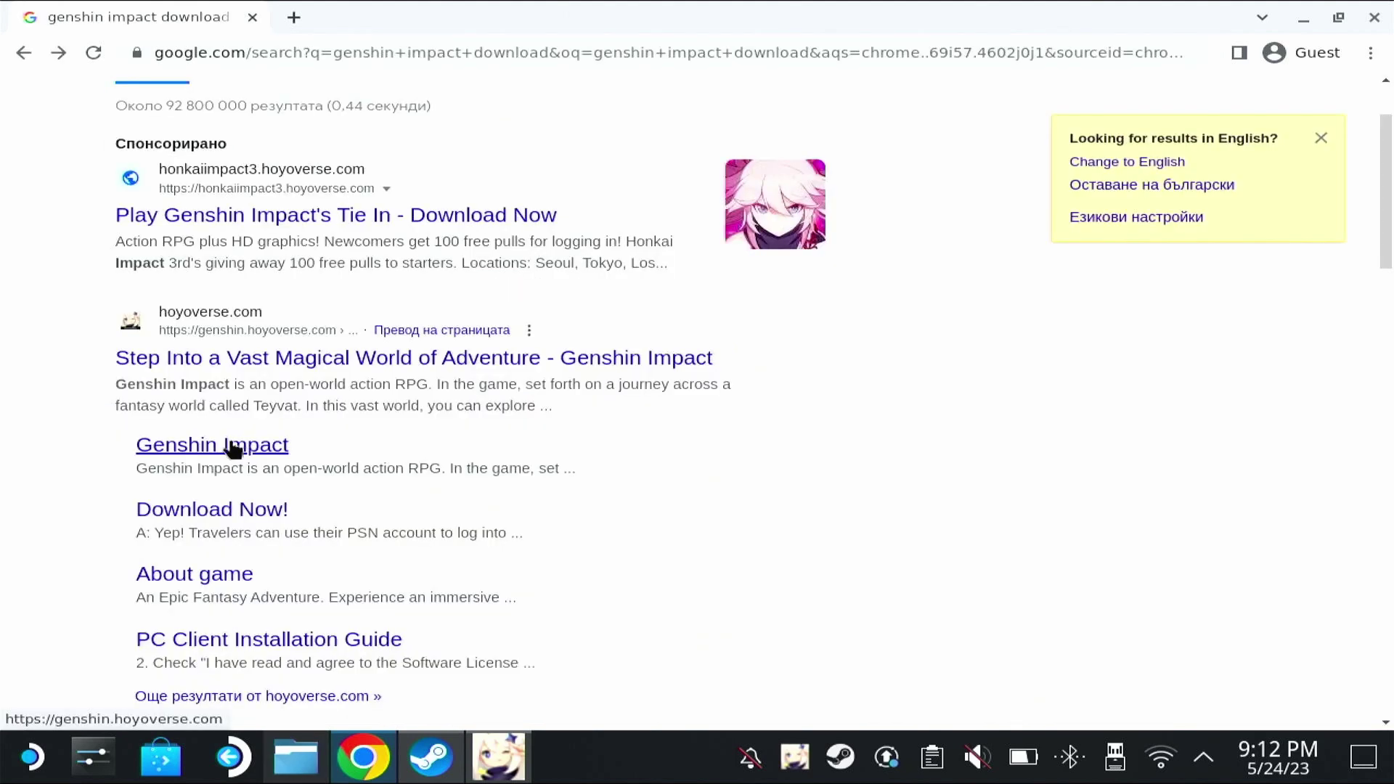
pyautogui.click(244, 449)
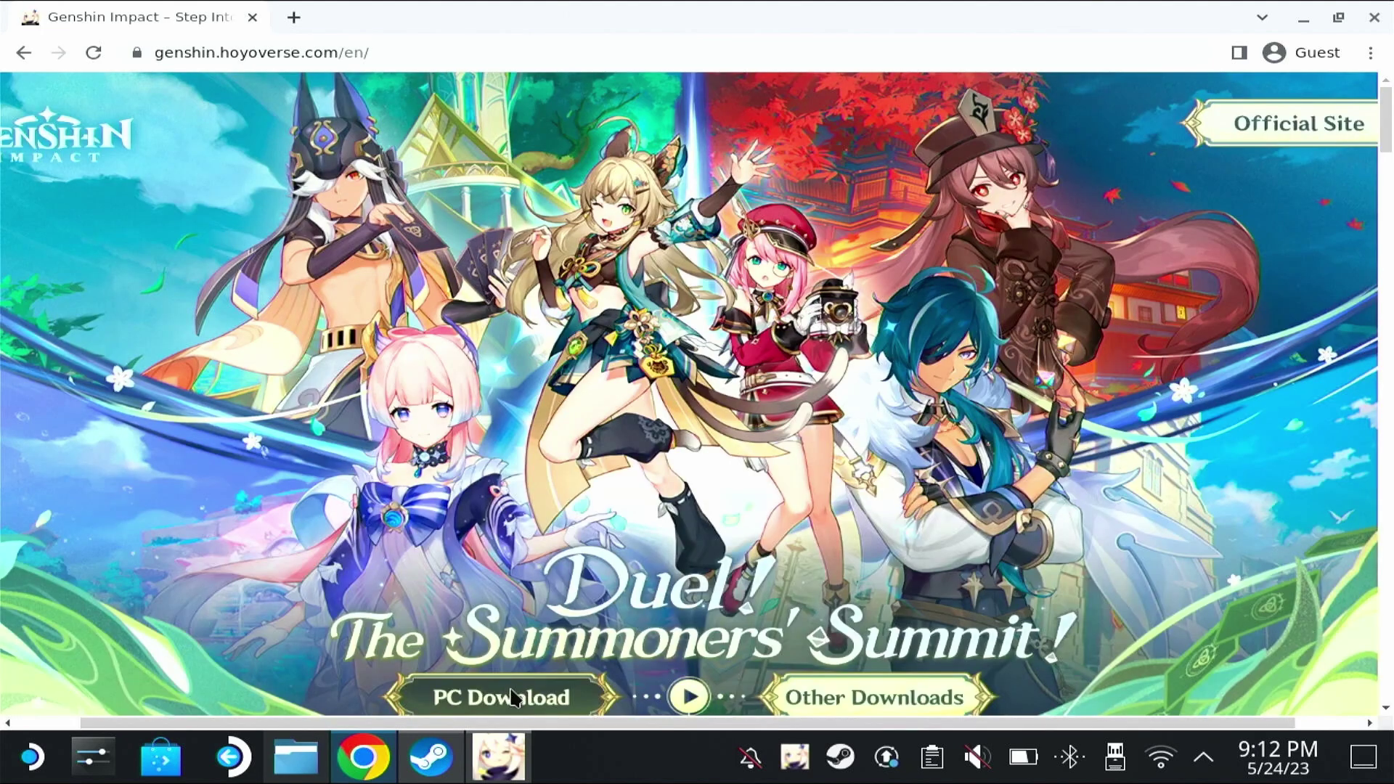
pyautogui.click(509, 699)
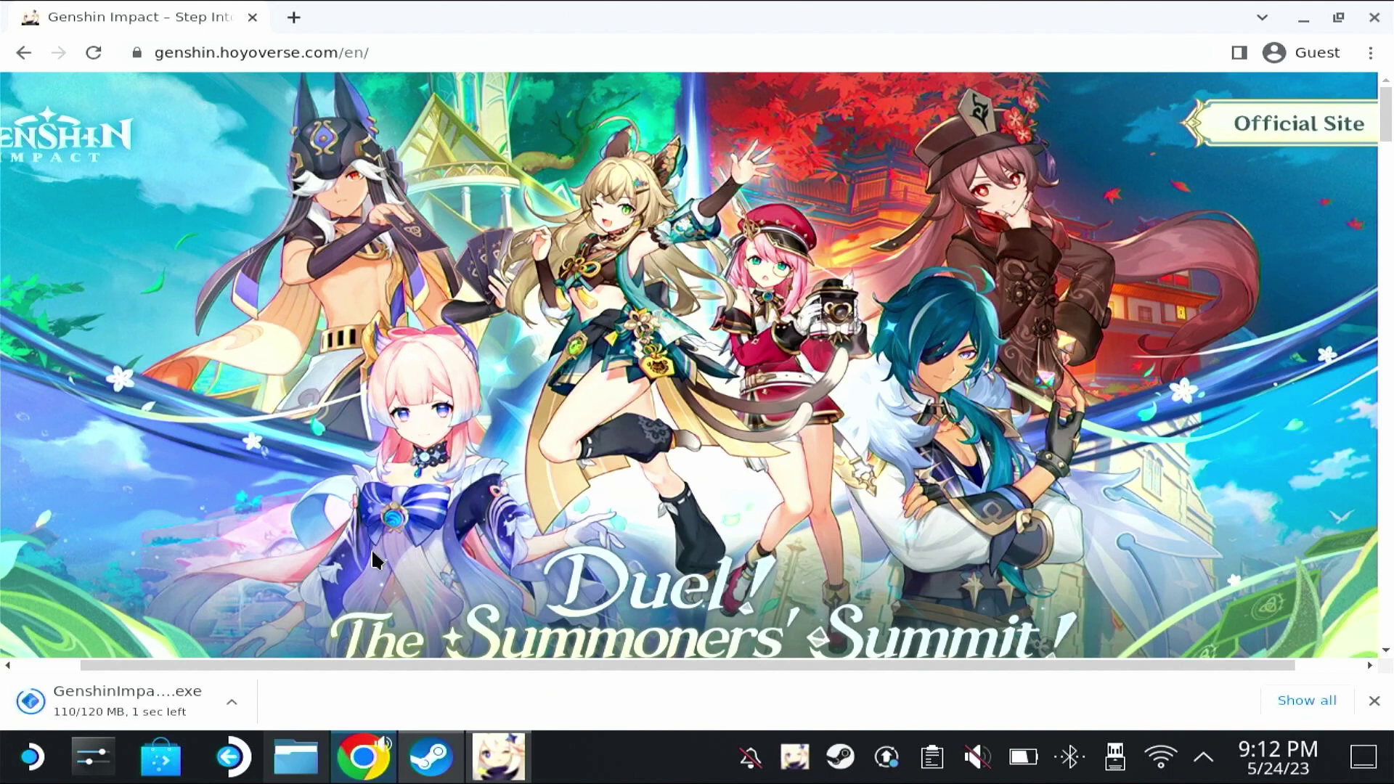
pyautogui.click(232, 703)
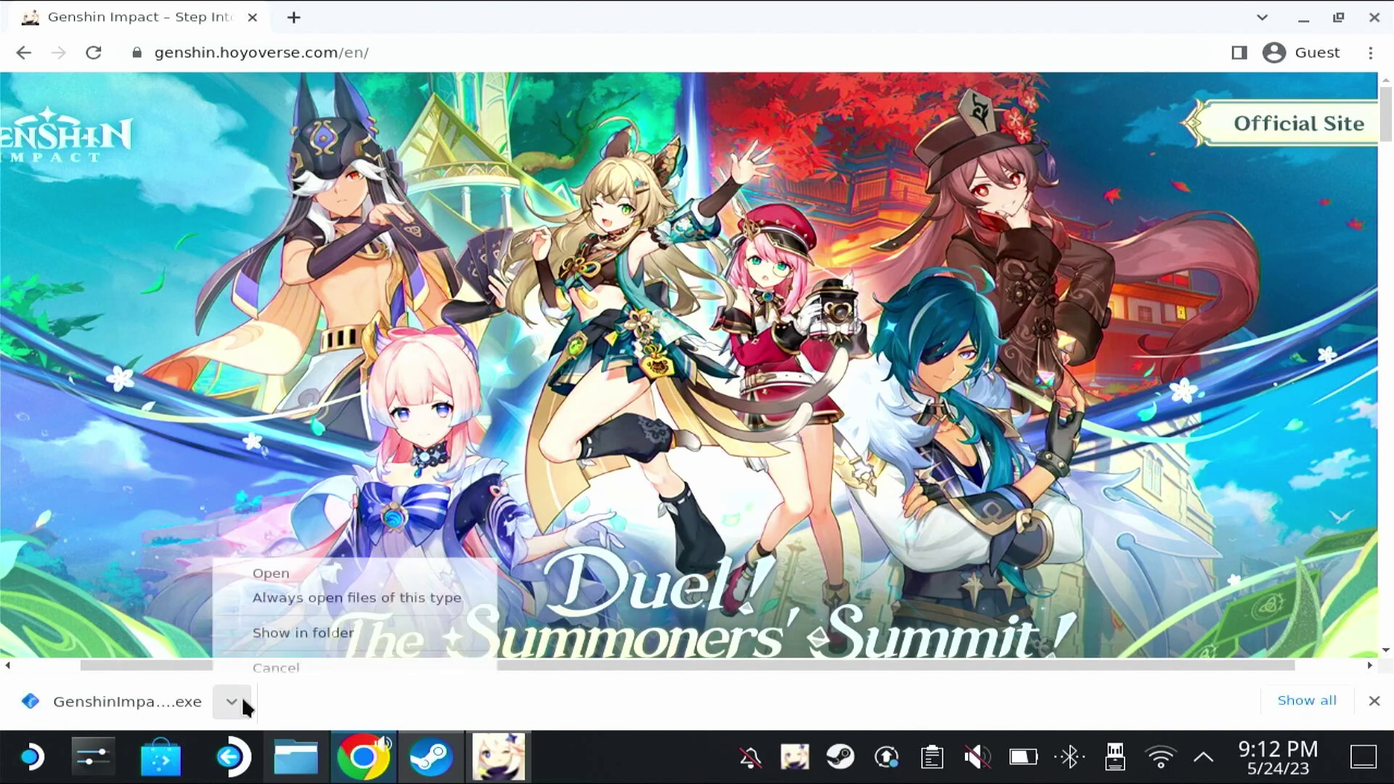
# Show the GenshinImpact_install .exe in the Downloads folder and add it to Steam as a non-Steam game.
pyautogui.click(294, 635)
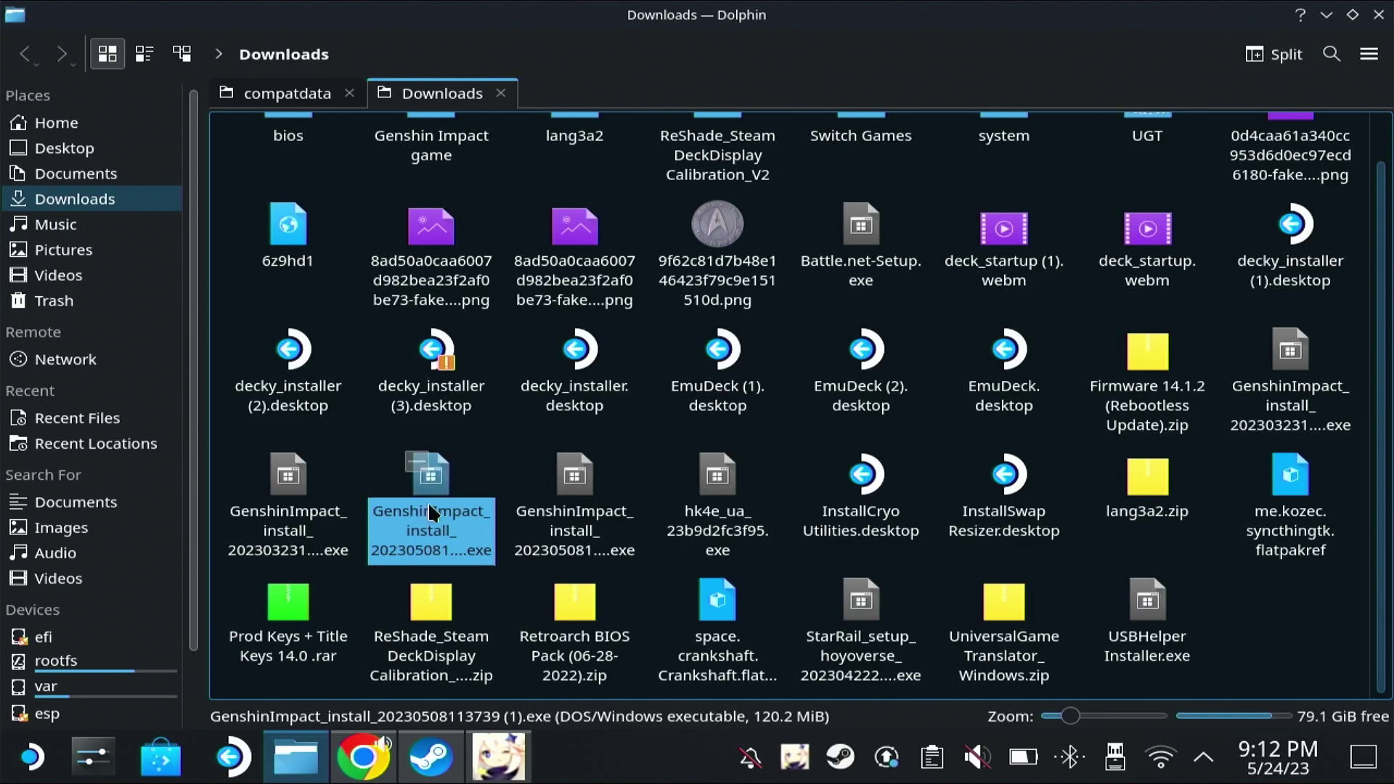
pyautogui.click(531, 346)
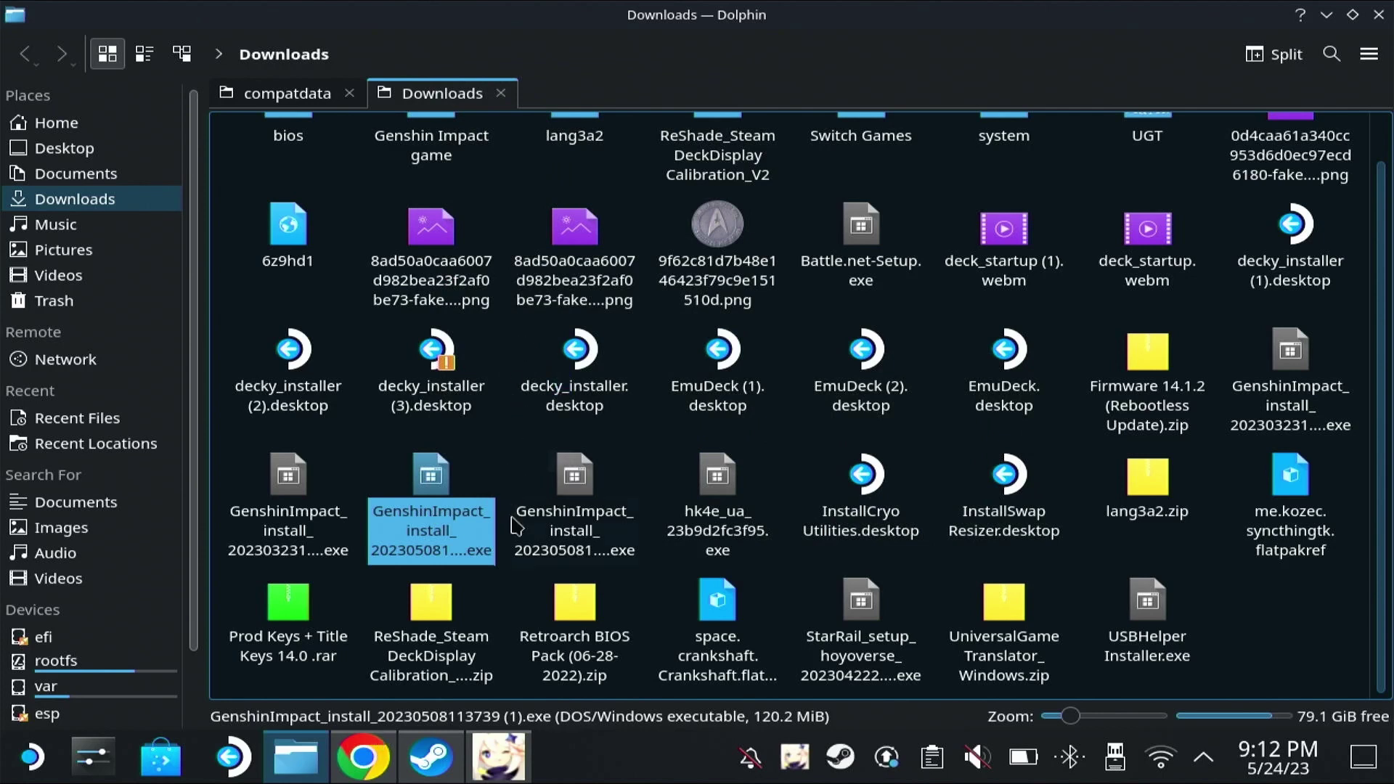
# Force Proton 8.0-2 as the compatibility tool for the GenshinImpact_install shortcut in Steam.
pyautogui.click(430, 759)
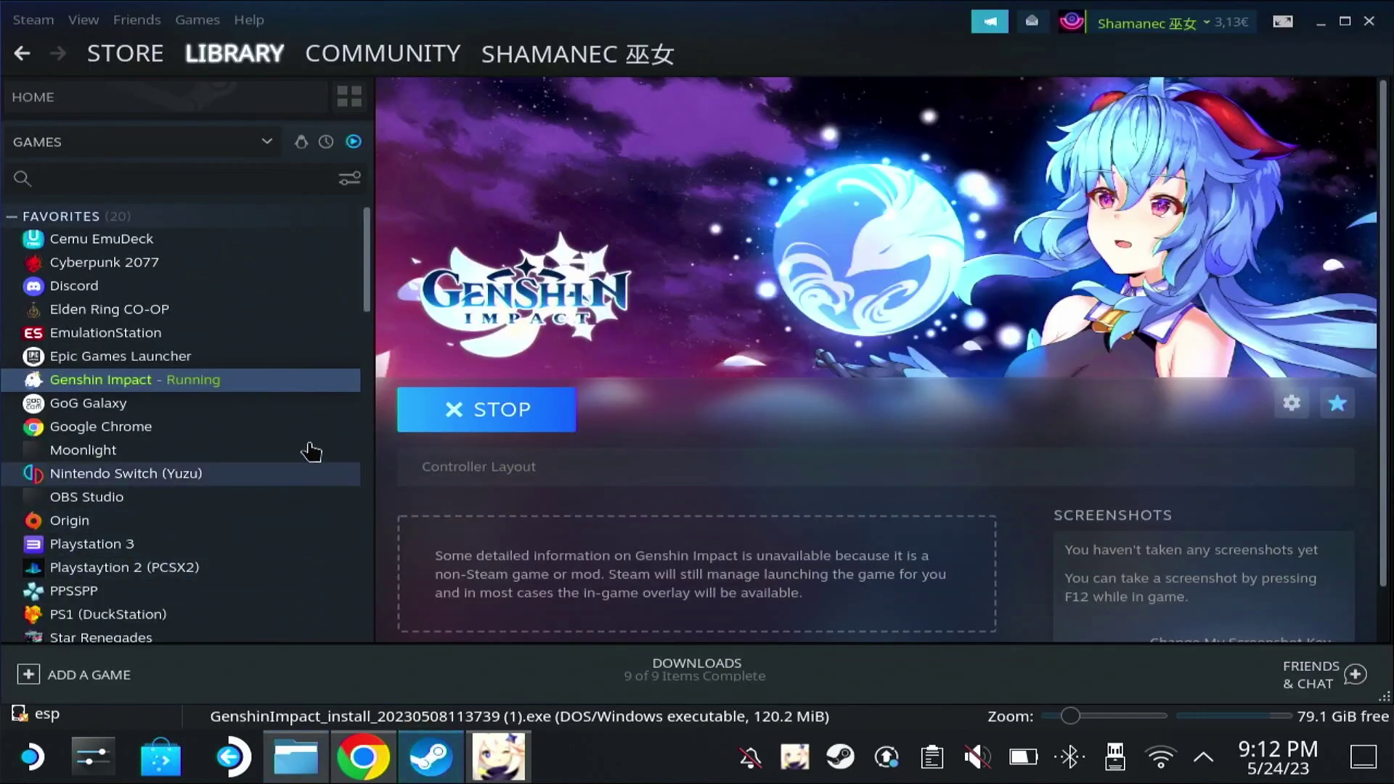
pyautogui.scroll(-10, 305, 436)
pyautogui.click(268, 398)
pyautogui.rightClick(233, 402)
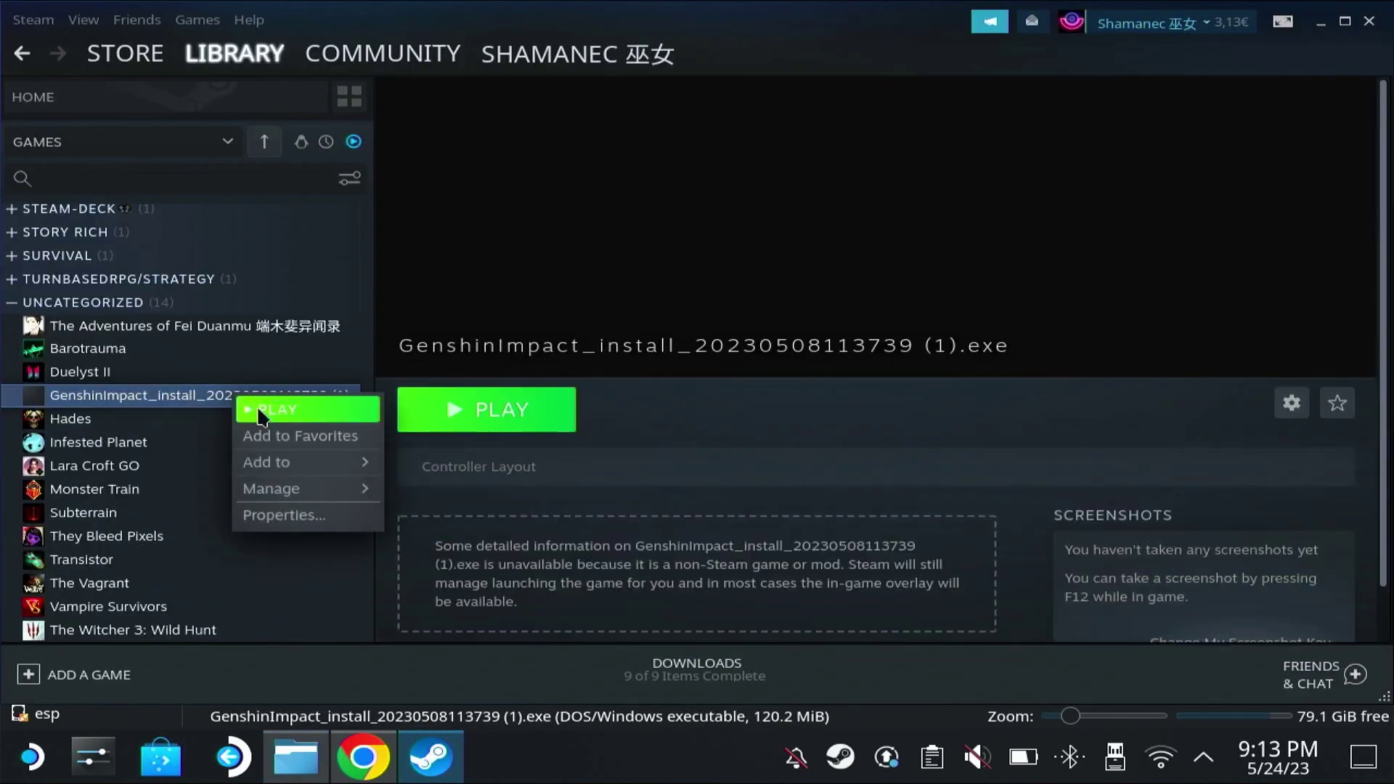
pyautogui.click(557, 379)
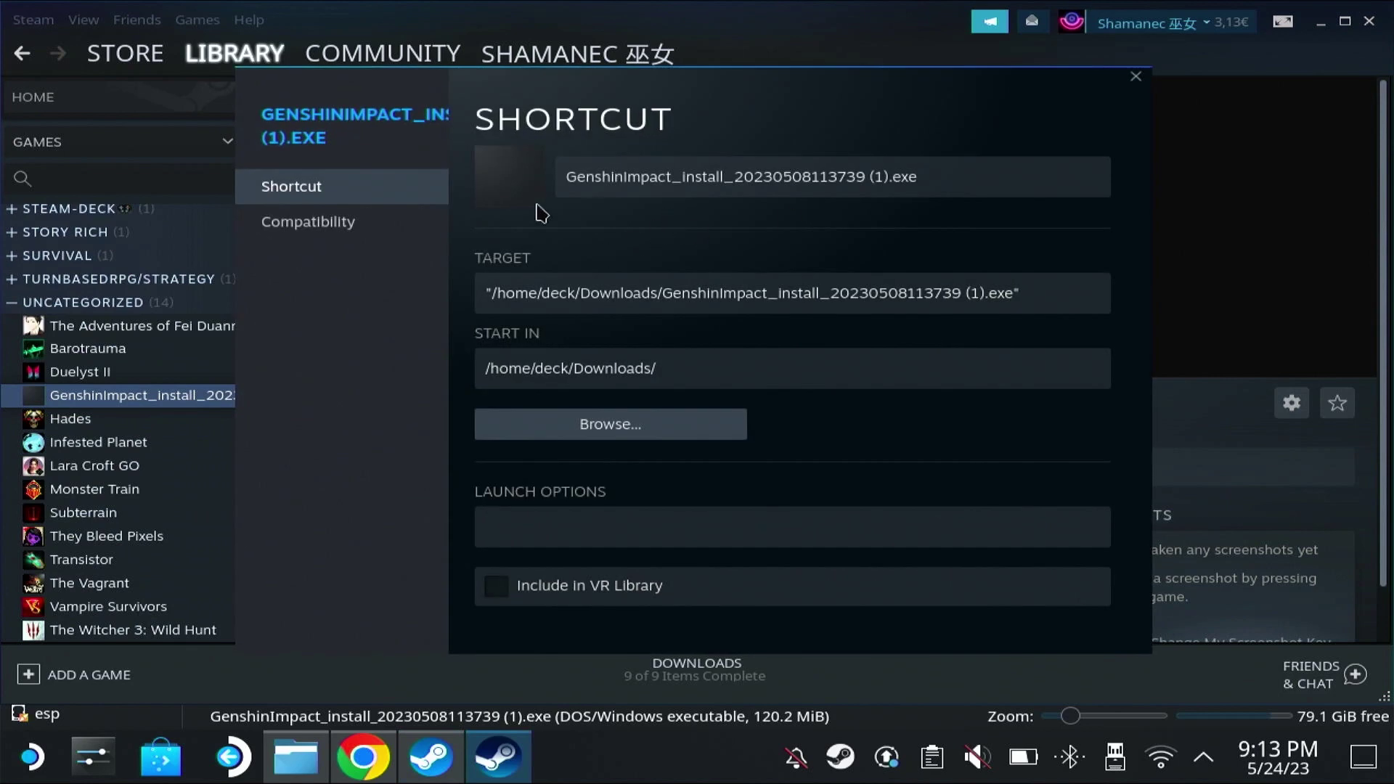
pyautogui.click(315, 225)
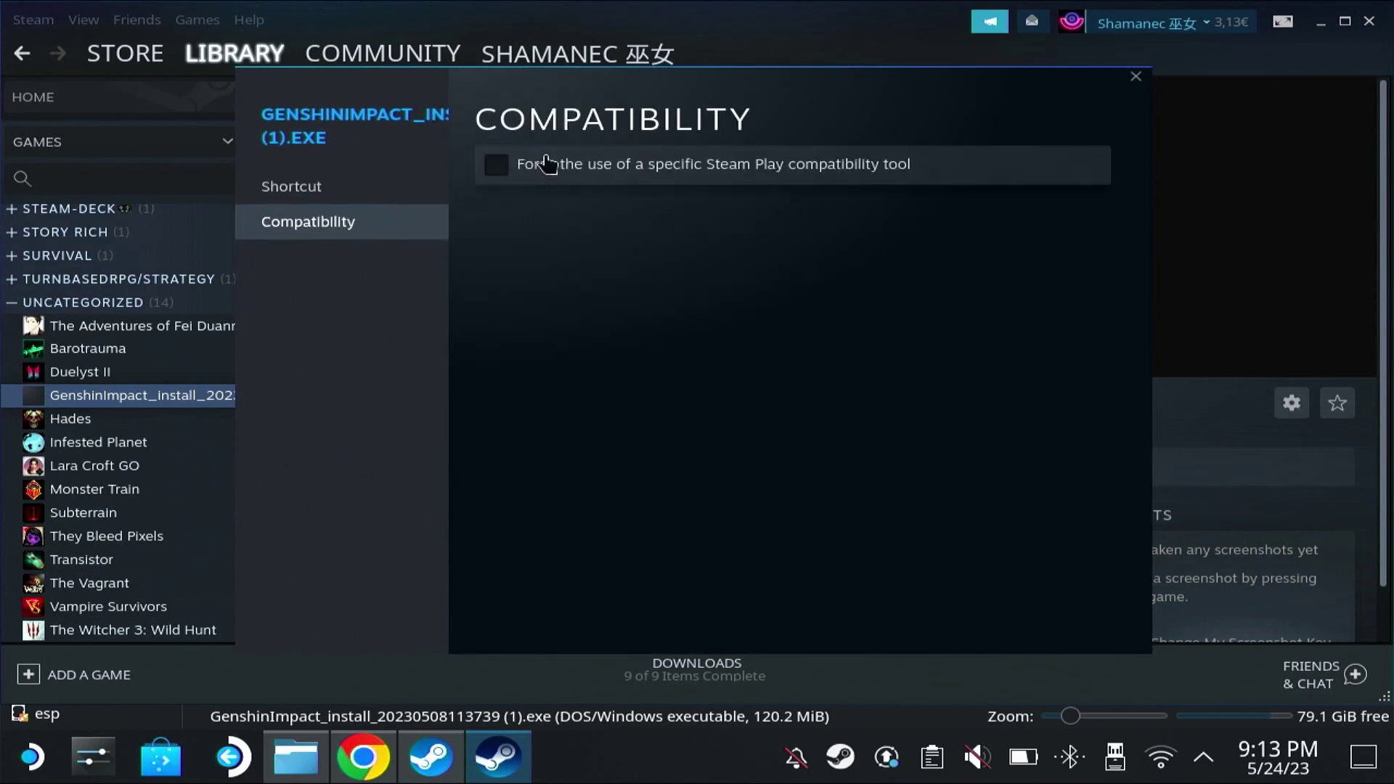
pyautogui.click(496, 167)
pyautogui.click(643, 202)
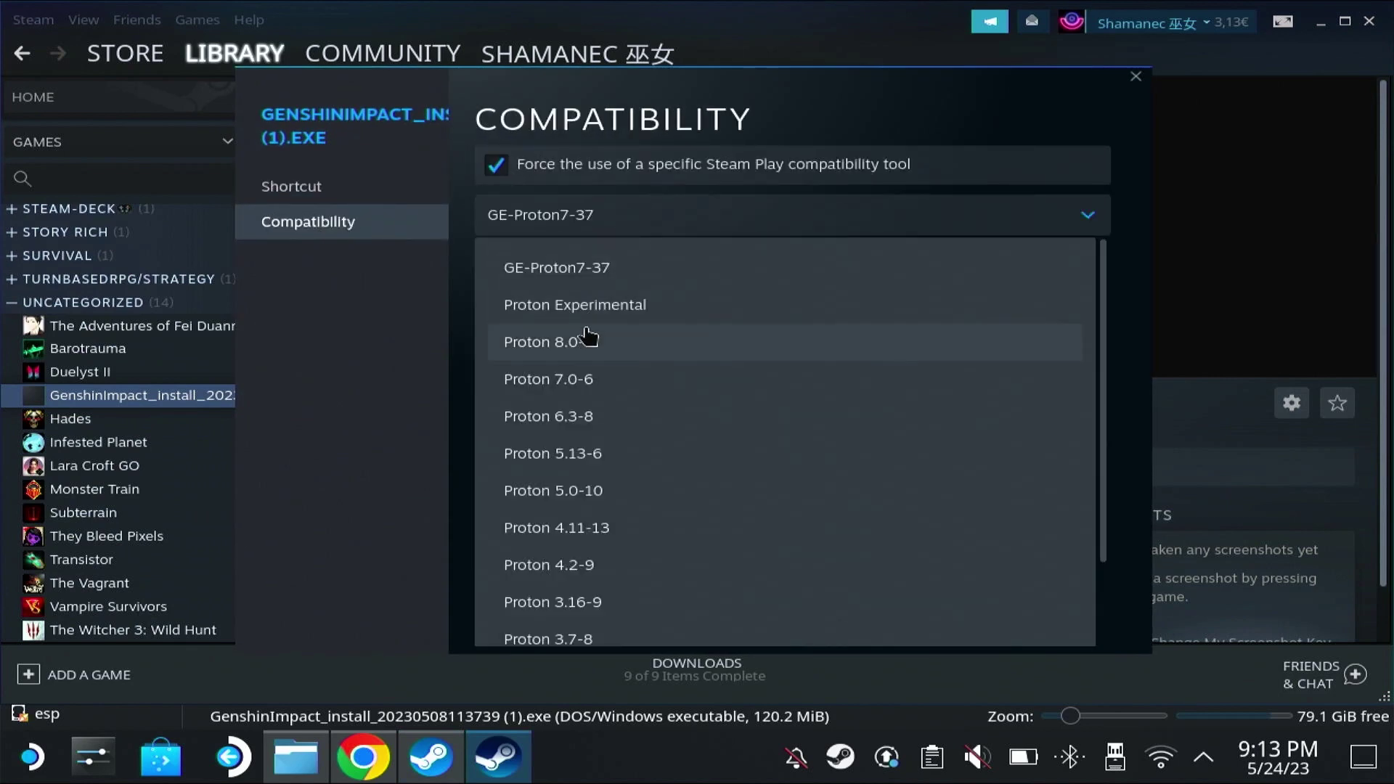
pyautogui.click(586, 353)
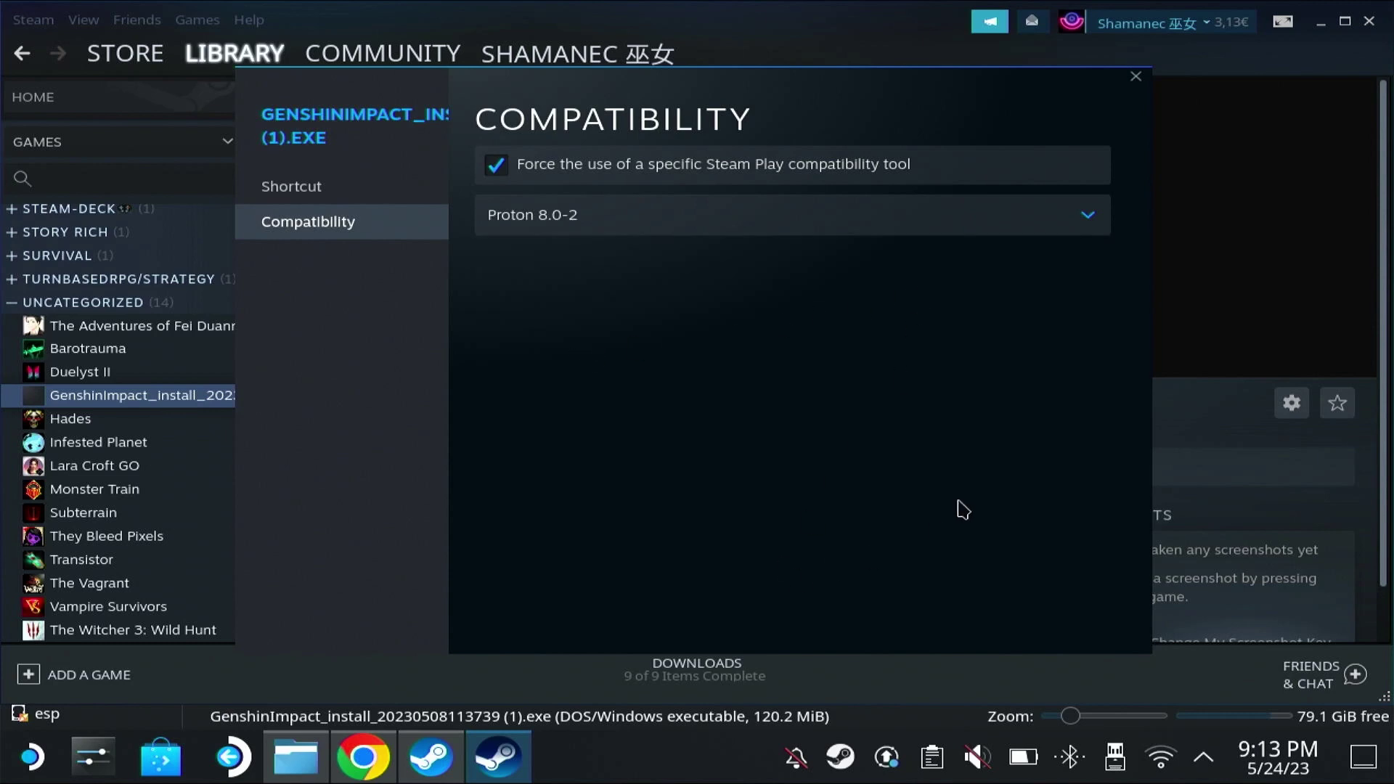
pyautogui.click(1138, 77)
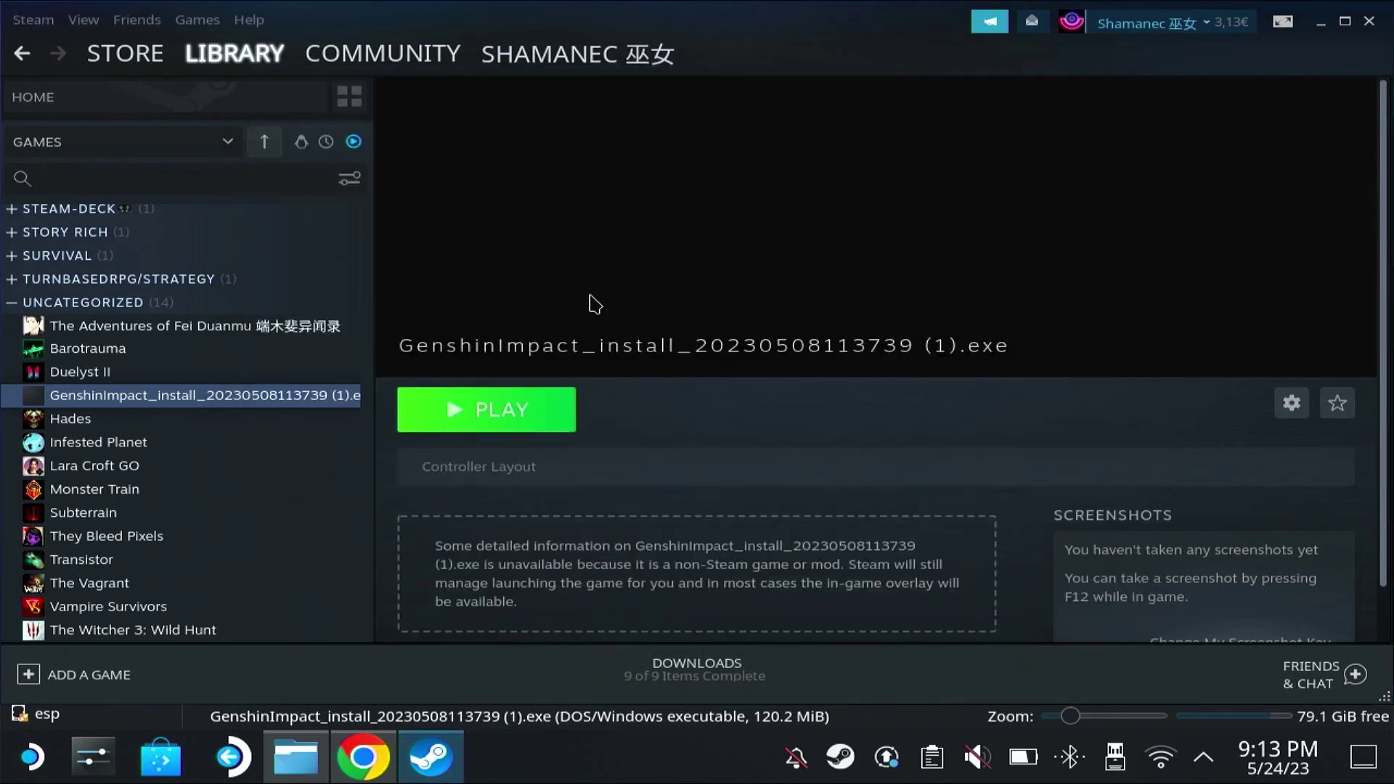
# Launch the installer through Steam and expand its install-path panel showing C:\Program Files\Genshin Impact.
pyautogui.click(506, 410)
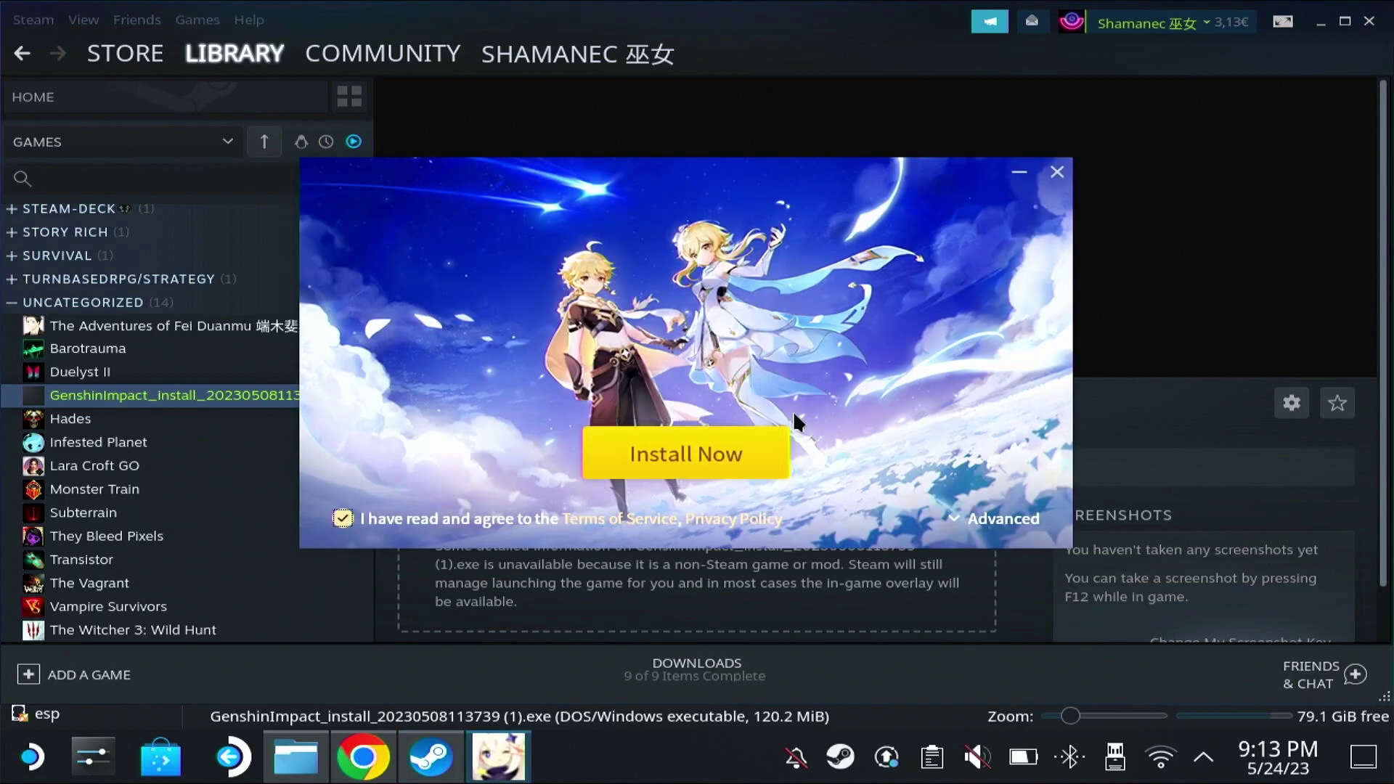
pyautogui.click(1016, 520)
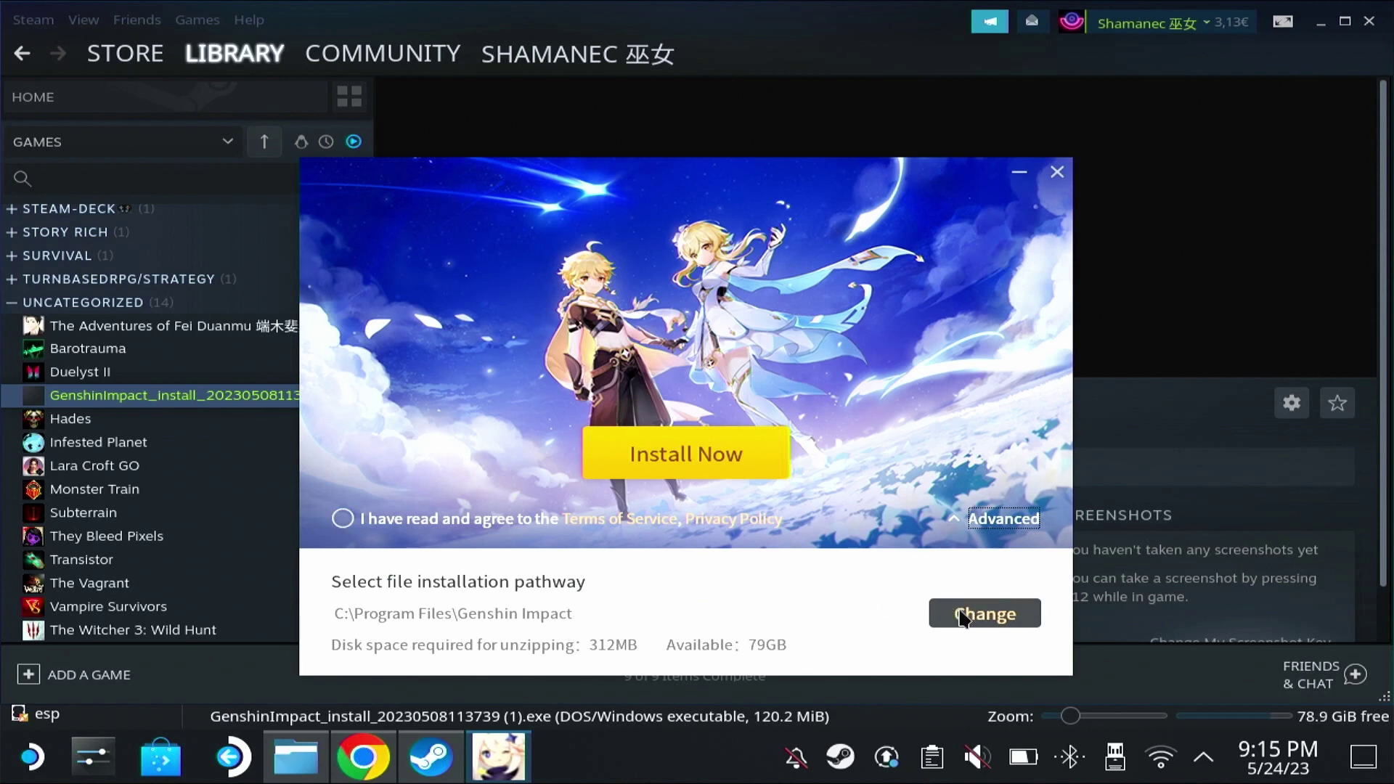
# Open the install folder picker, dismiss the on-screen keyboard, and open the Z: drive.
pyautogui.click(963, 617)
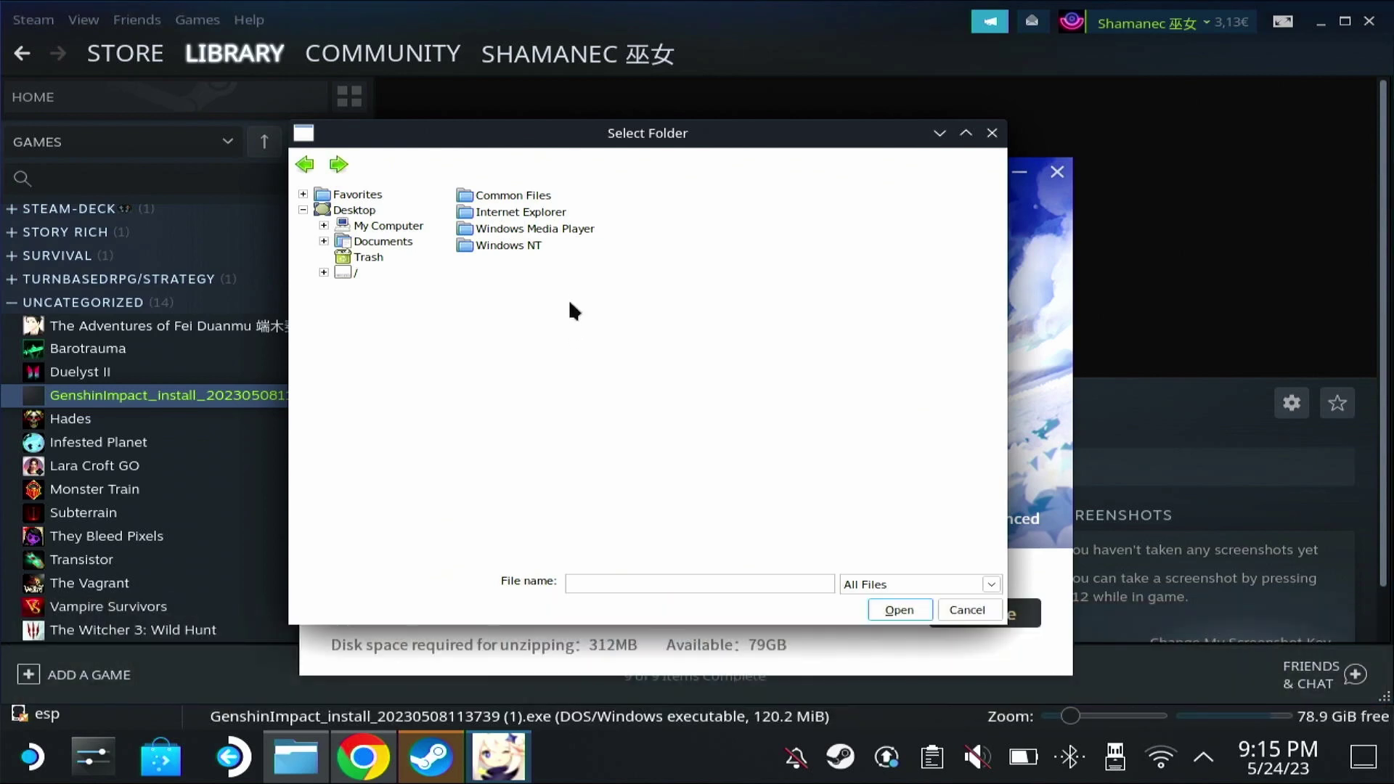
pyautogui.press('Down')
pyautogui.press('Down')
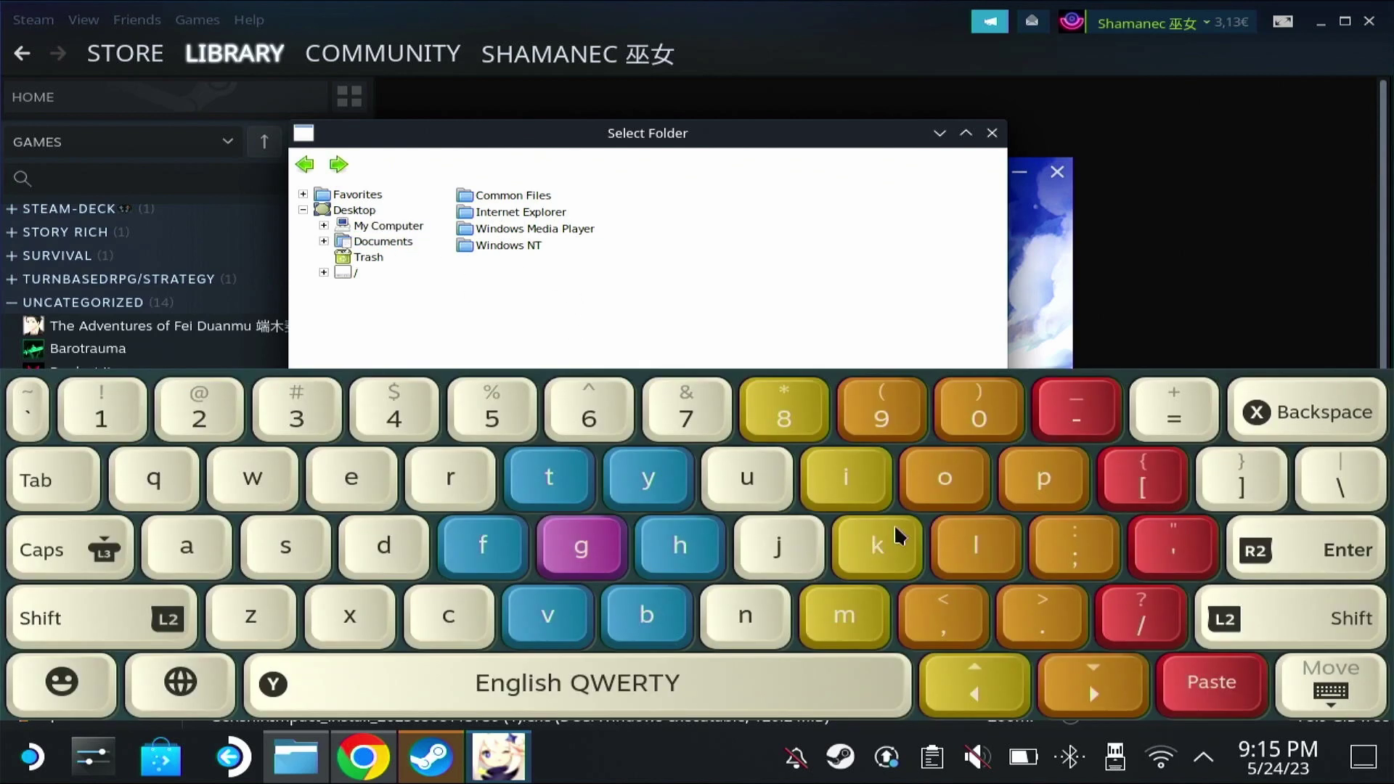
pyautogui.click(1309, 701)
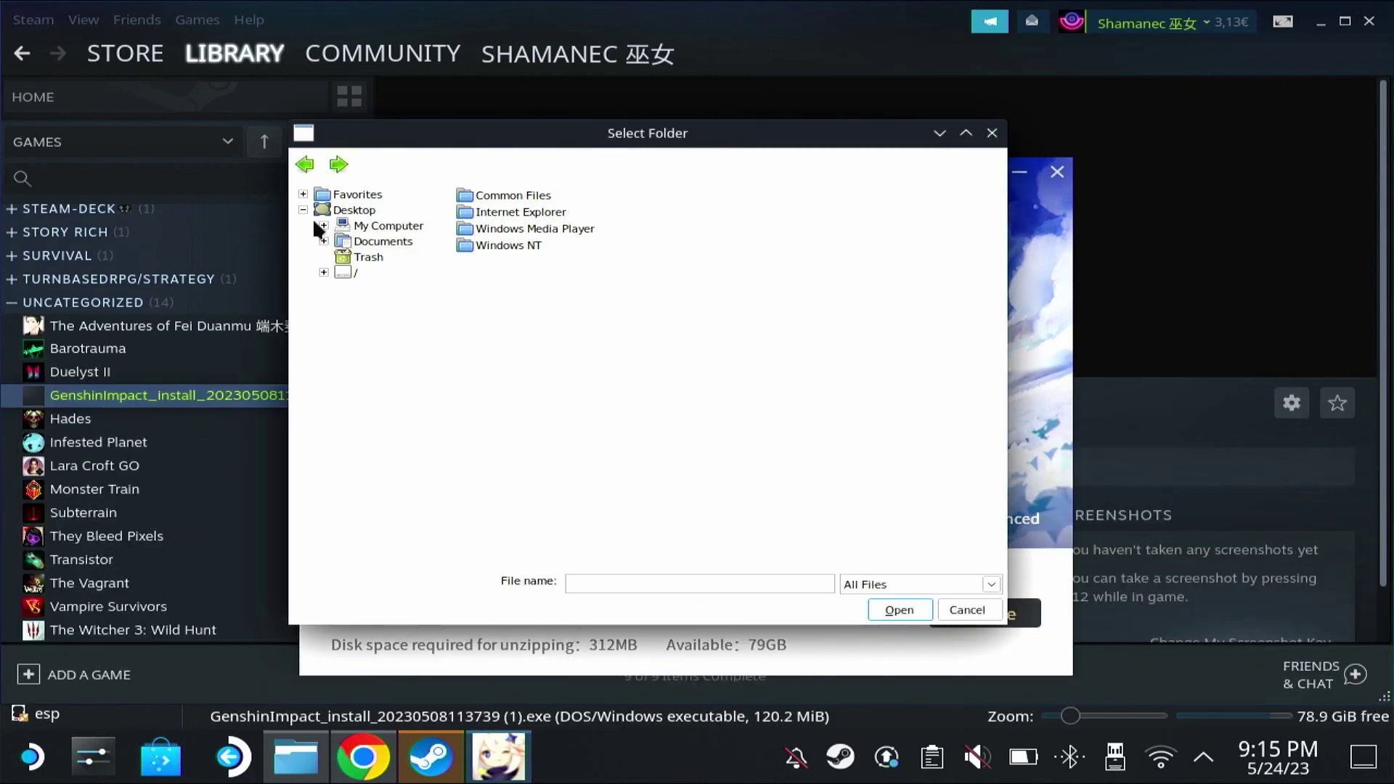
pyautogui.click(385, 225)
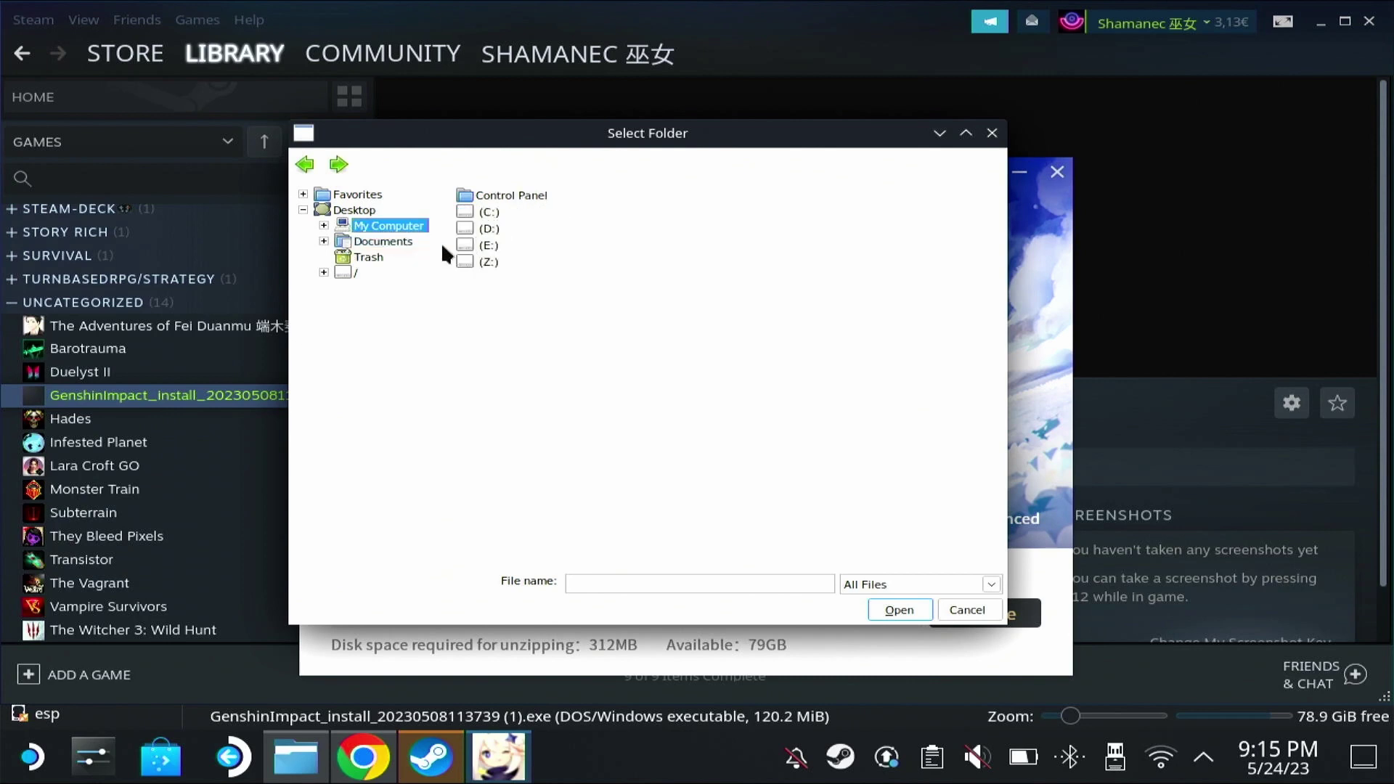
pyautogui.doubleClick(472, 262)
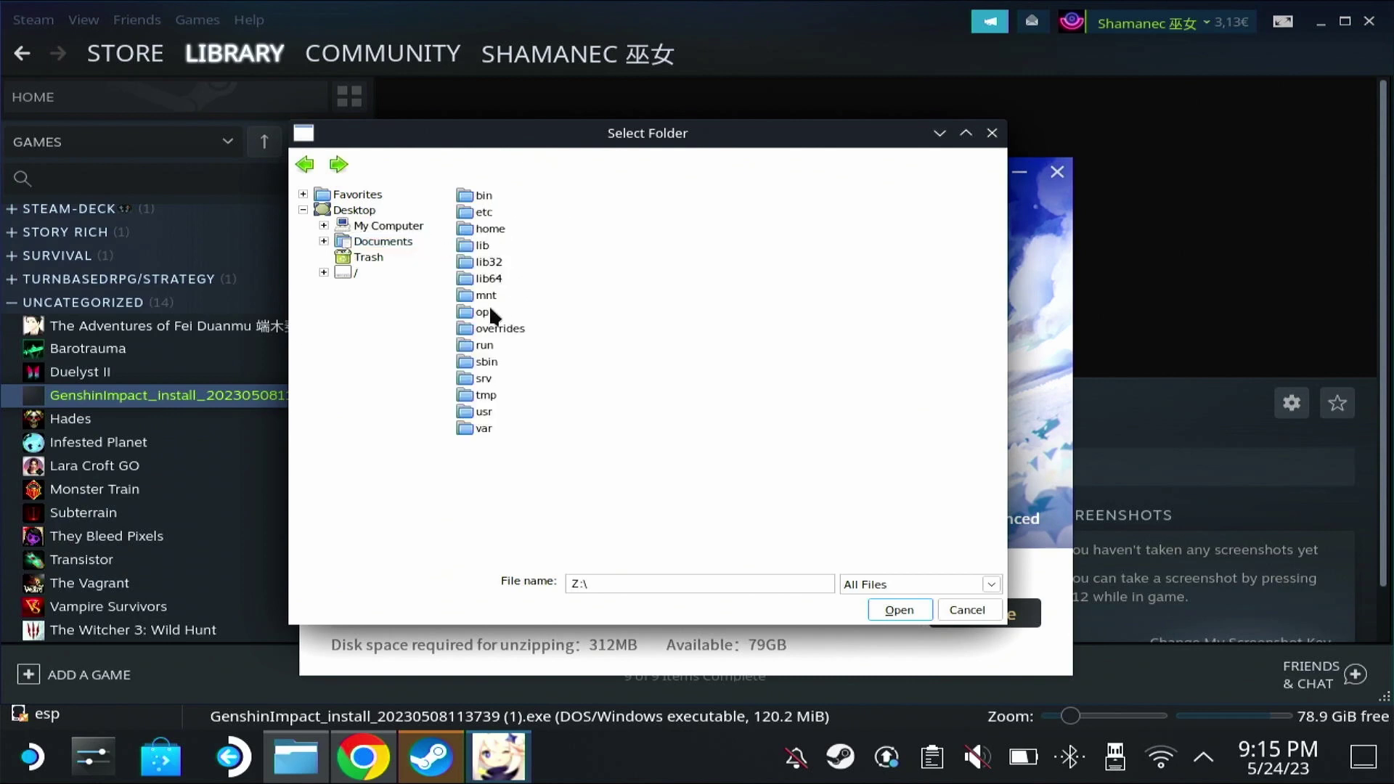
# Choose Z:\home\deck\Downloads as install location, which is rejected, then reopen the picker.
pyautogui.doubleClick(485, 231)
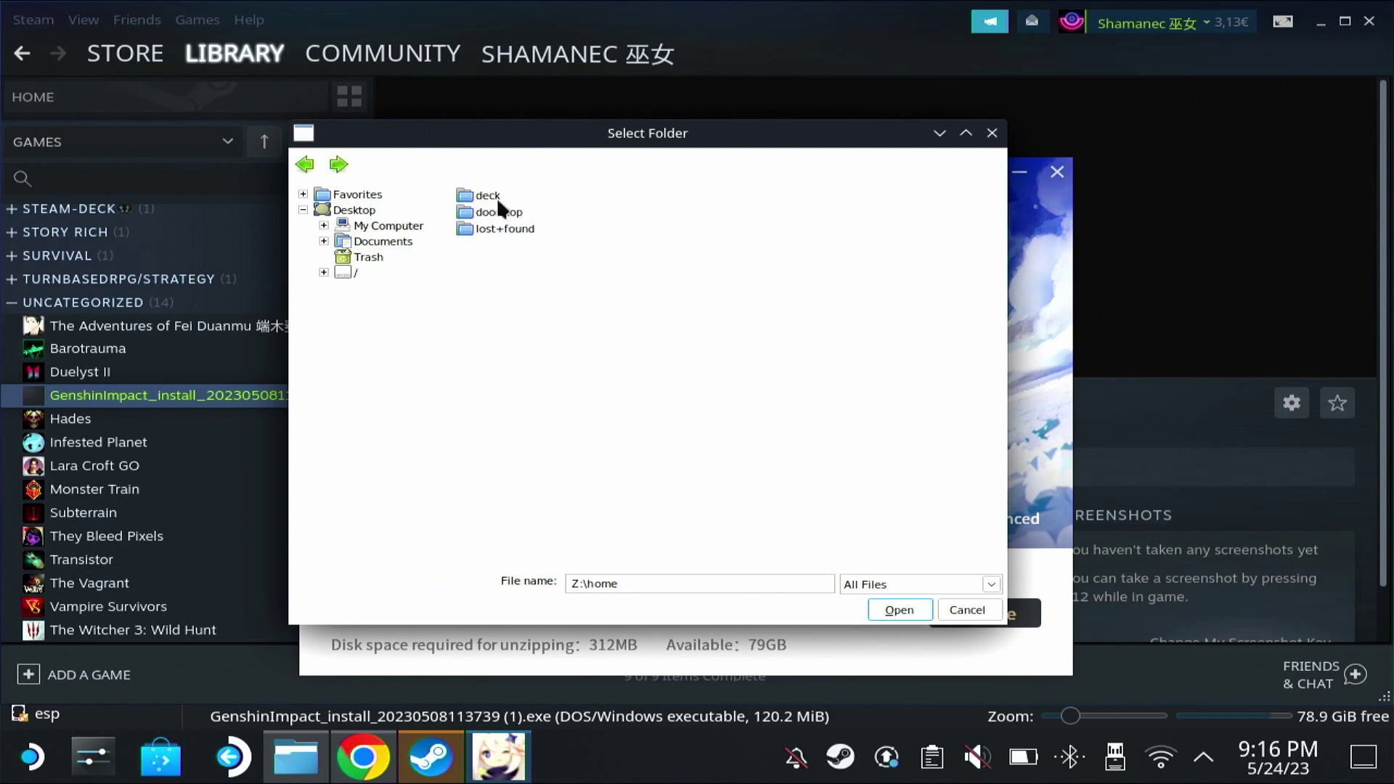
pyautogui.doubleClick(488, 196)
pyautogui.click(511, 262)
pyautogui.doubleClick(511, 261)
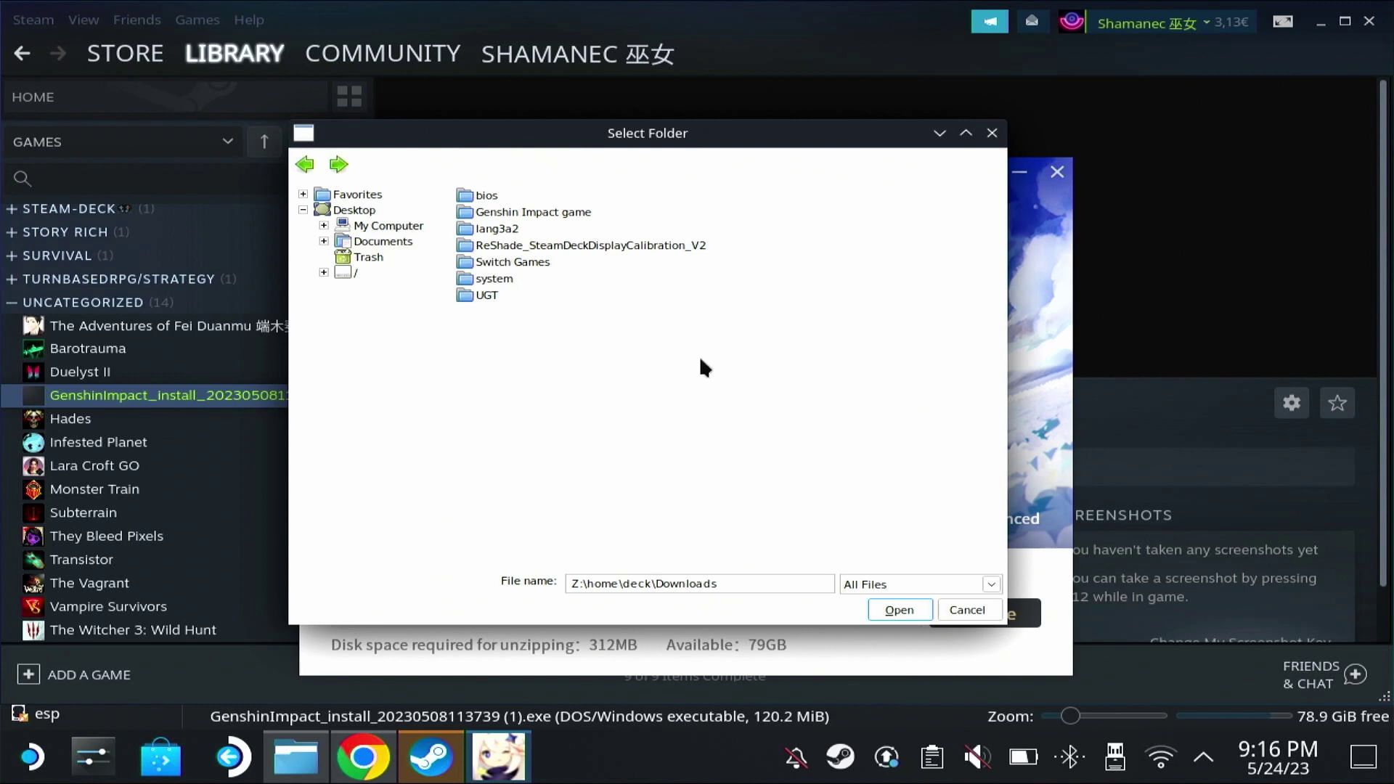
pyautogui.click(899, 610)
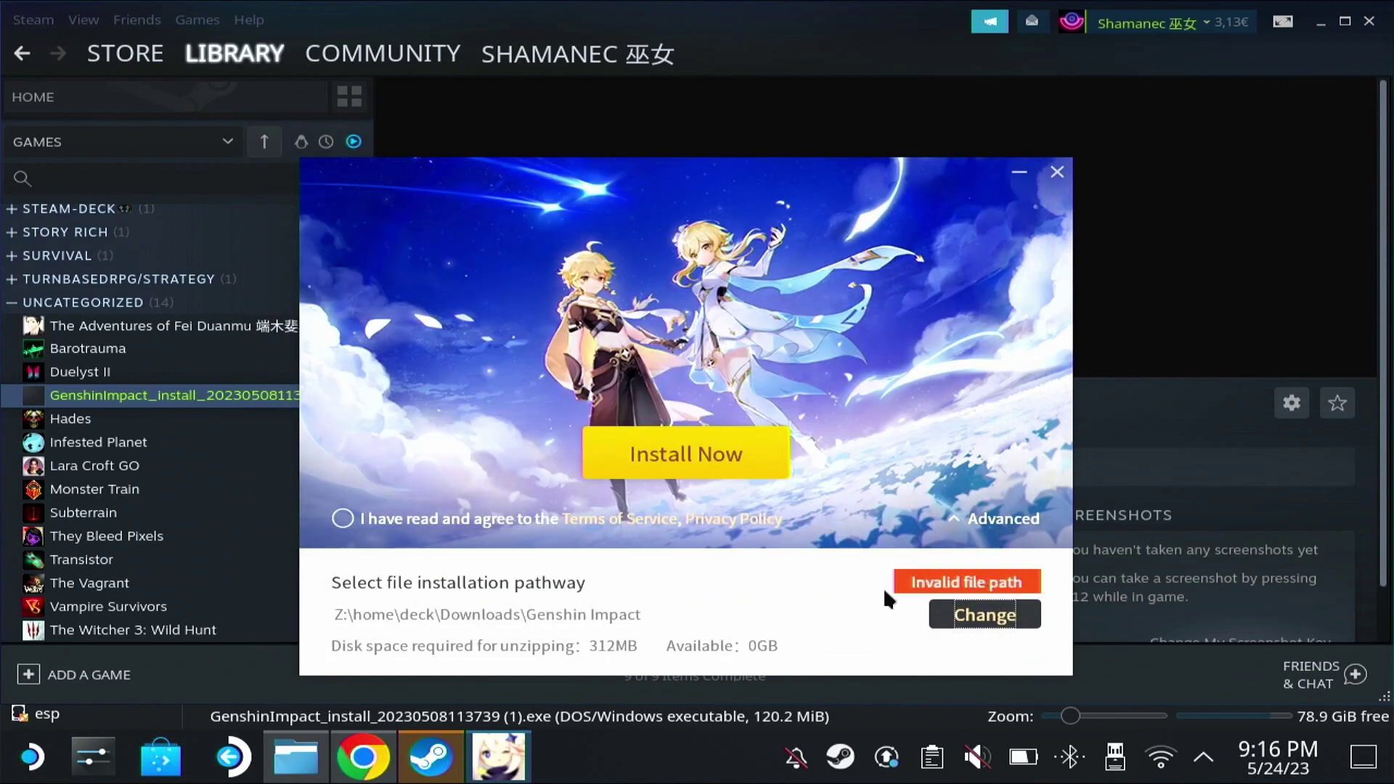
pyautogui.click(987, 626)
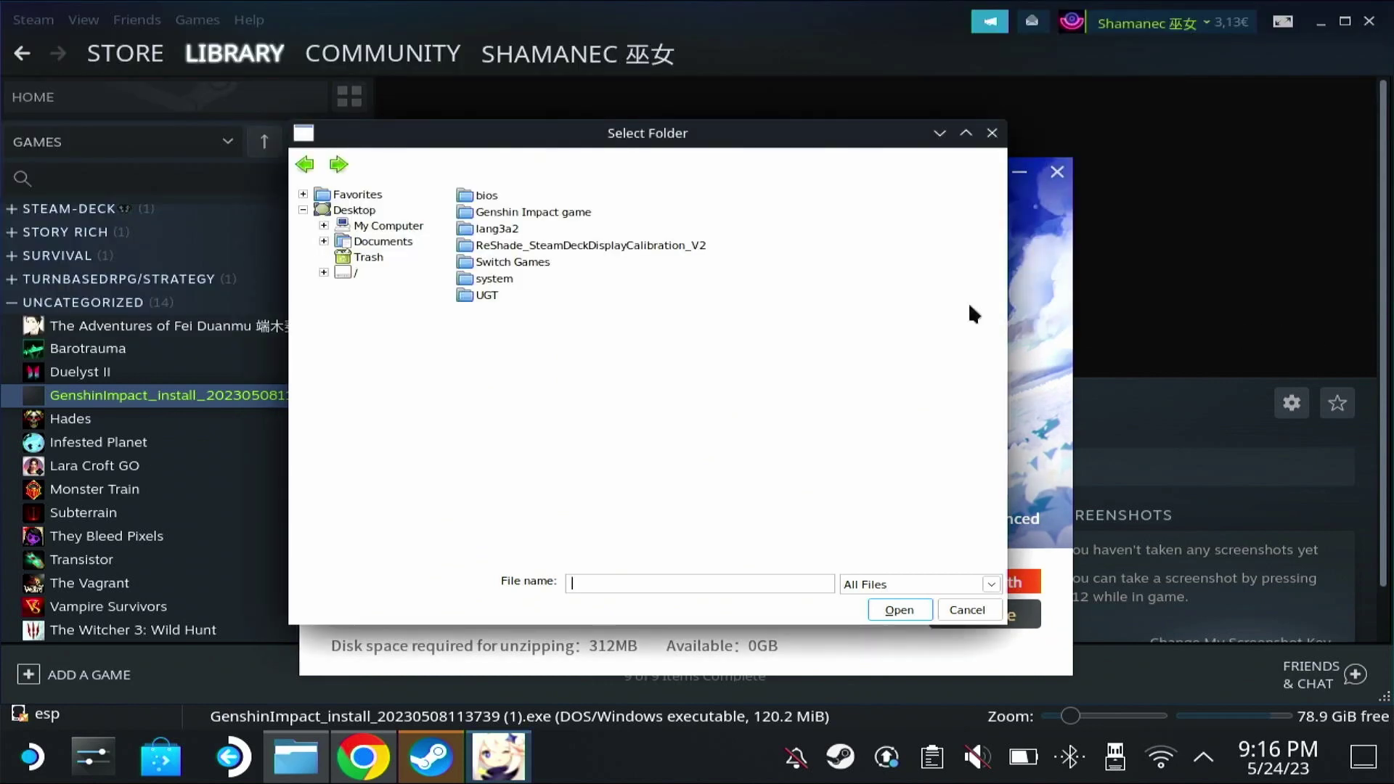
# Try selecting E:\Emulation\Emulation as install folder; the path ends back at C:\Program Files.
pyautogui.click(324, 225)
pyautogui.click(344, 272)
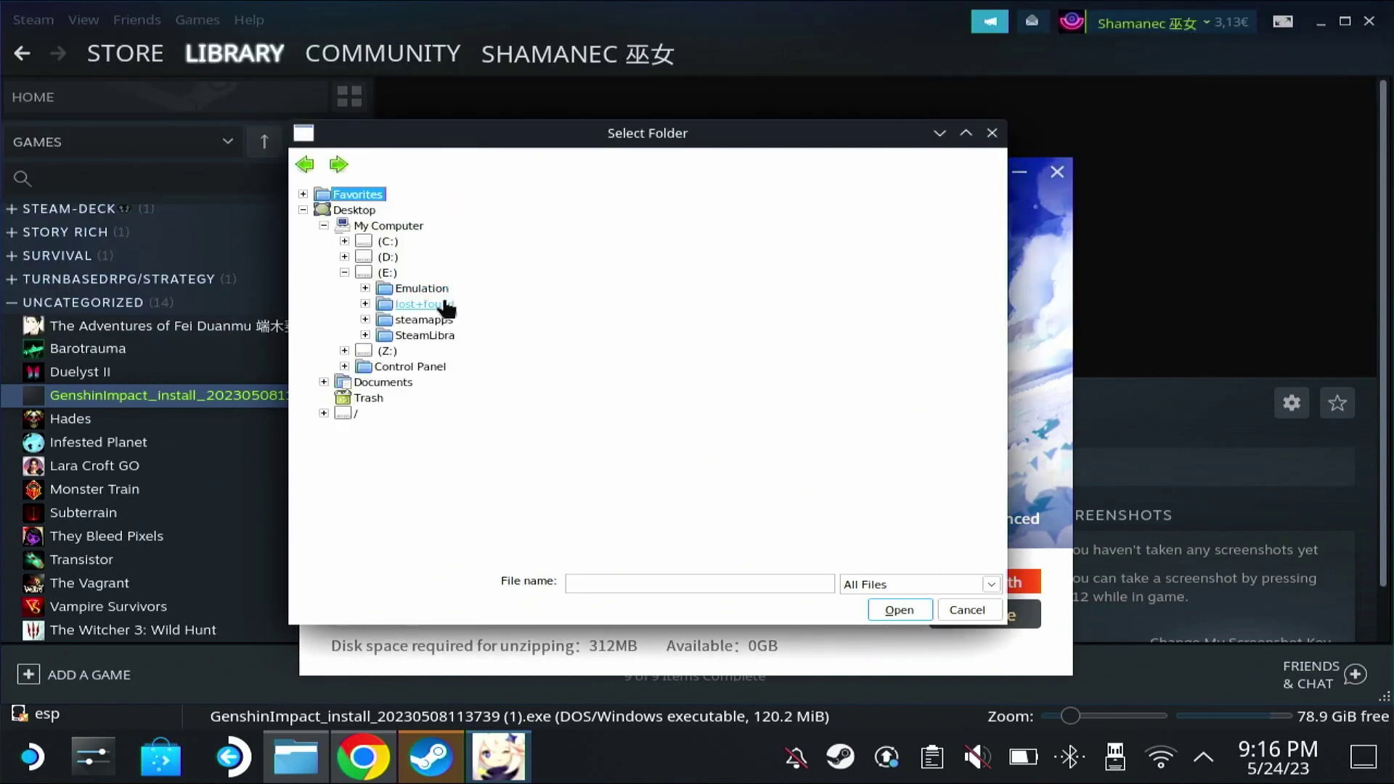
pyautogui.click(425, 288)
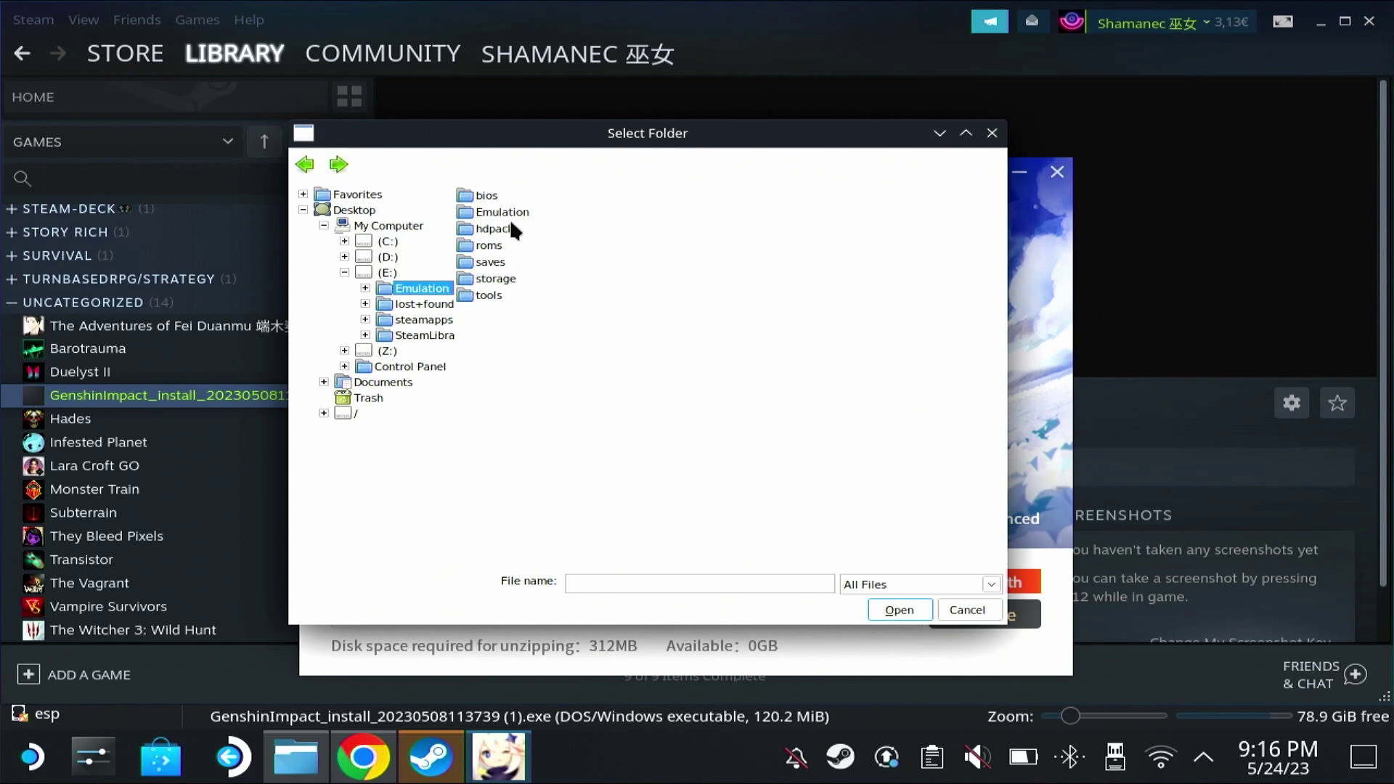
pyautogui.click(908, 607)
pyautogui.click(904, 609)
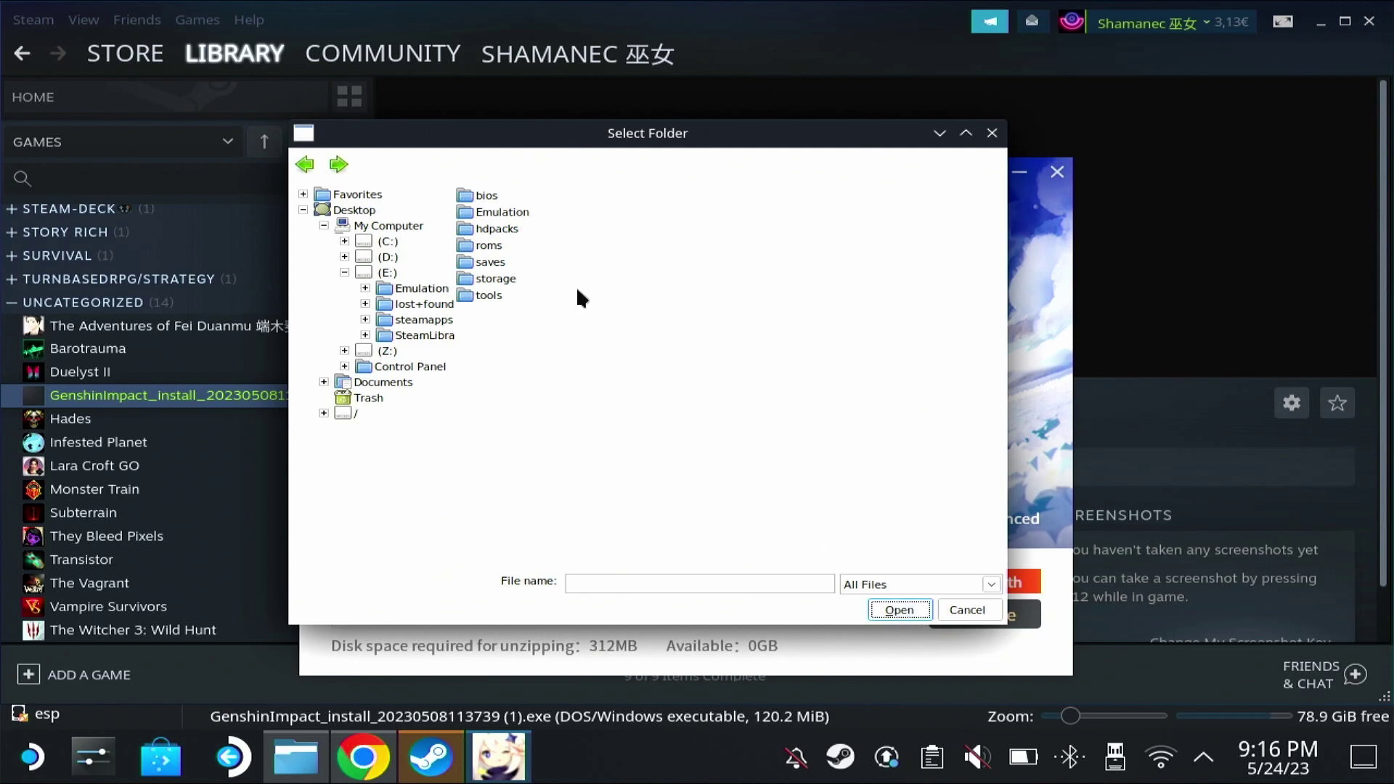
pyautogui.click(498, 215)
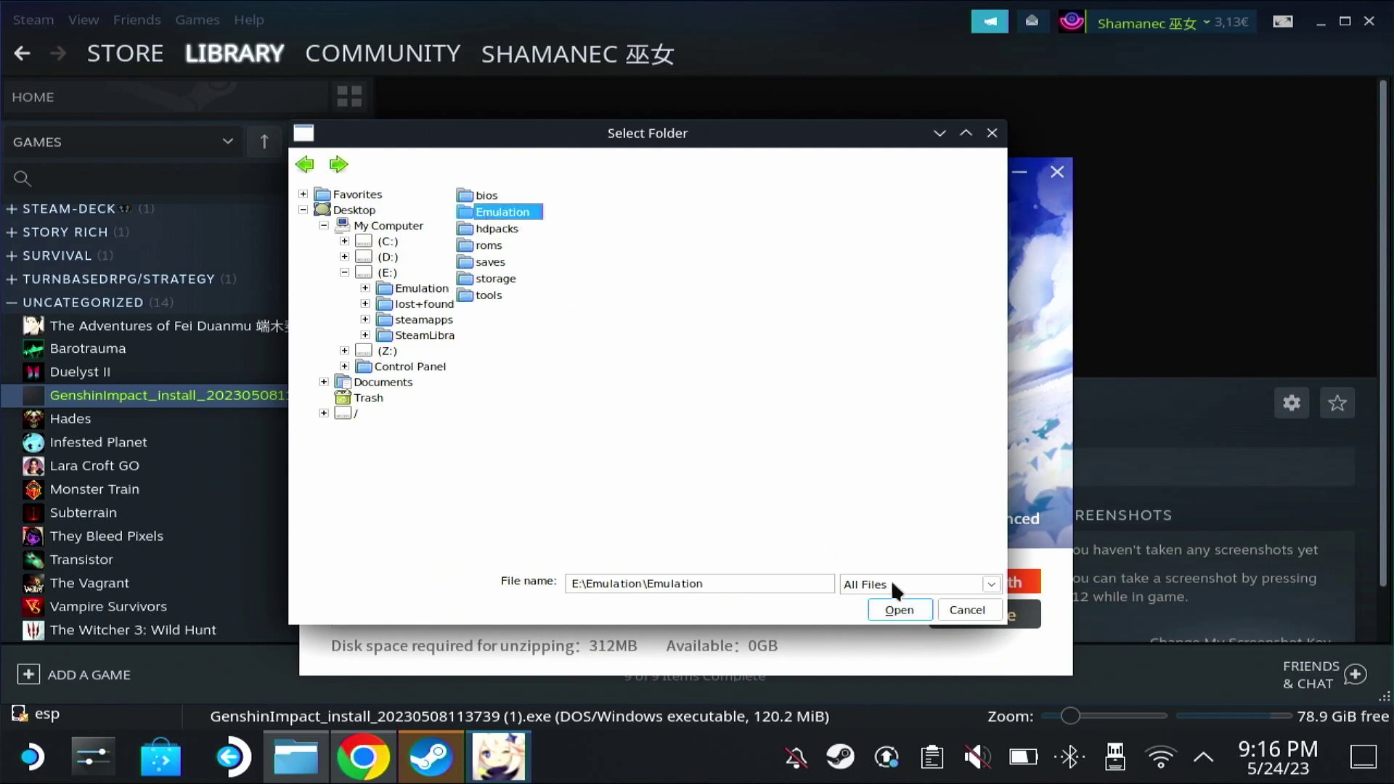
pyautogui.click(899, 609)
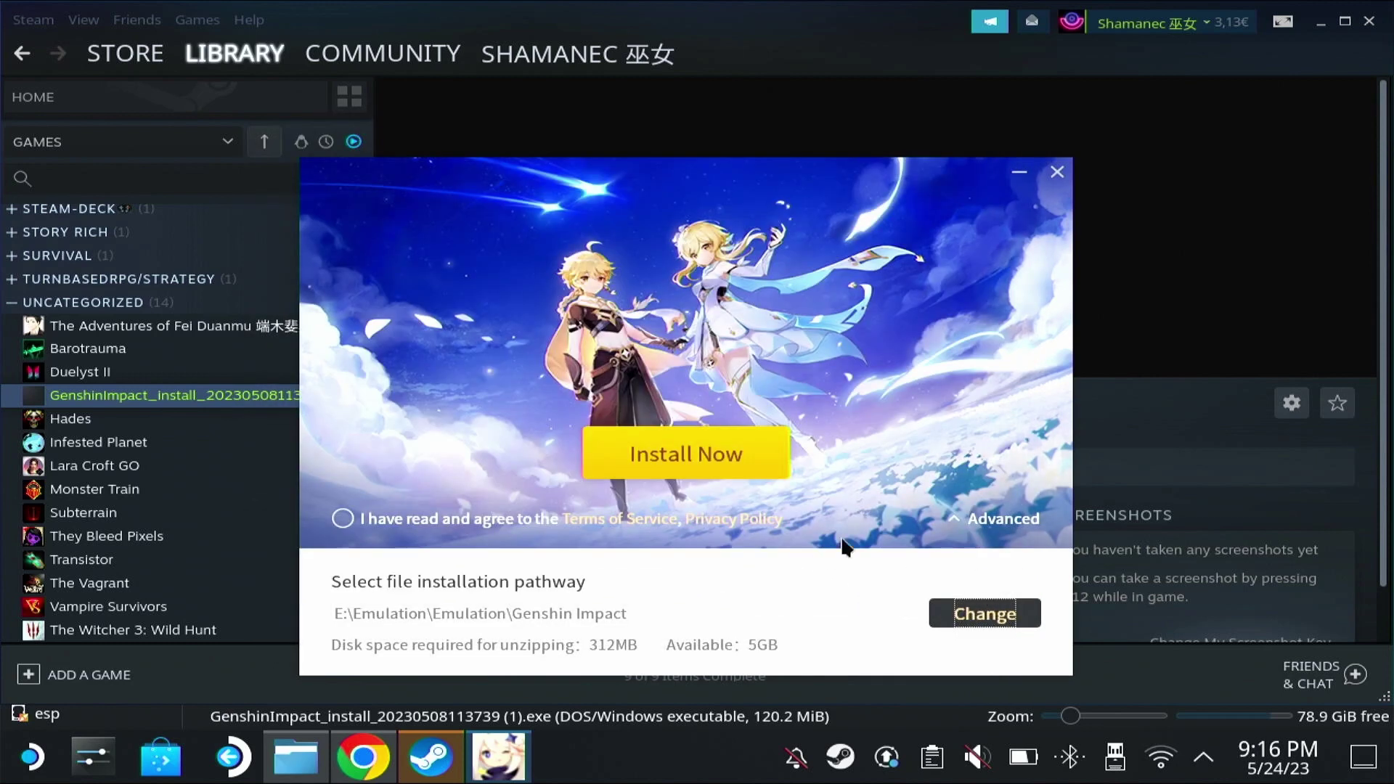
pyautogui.press('Return')
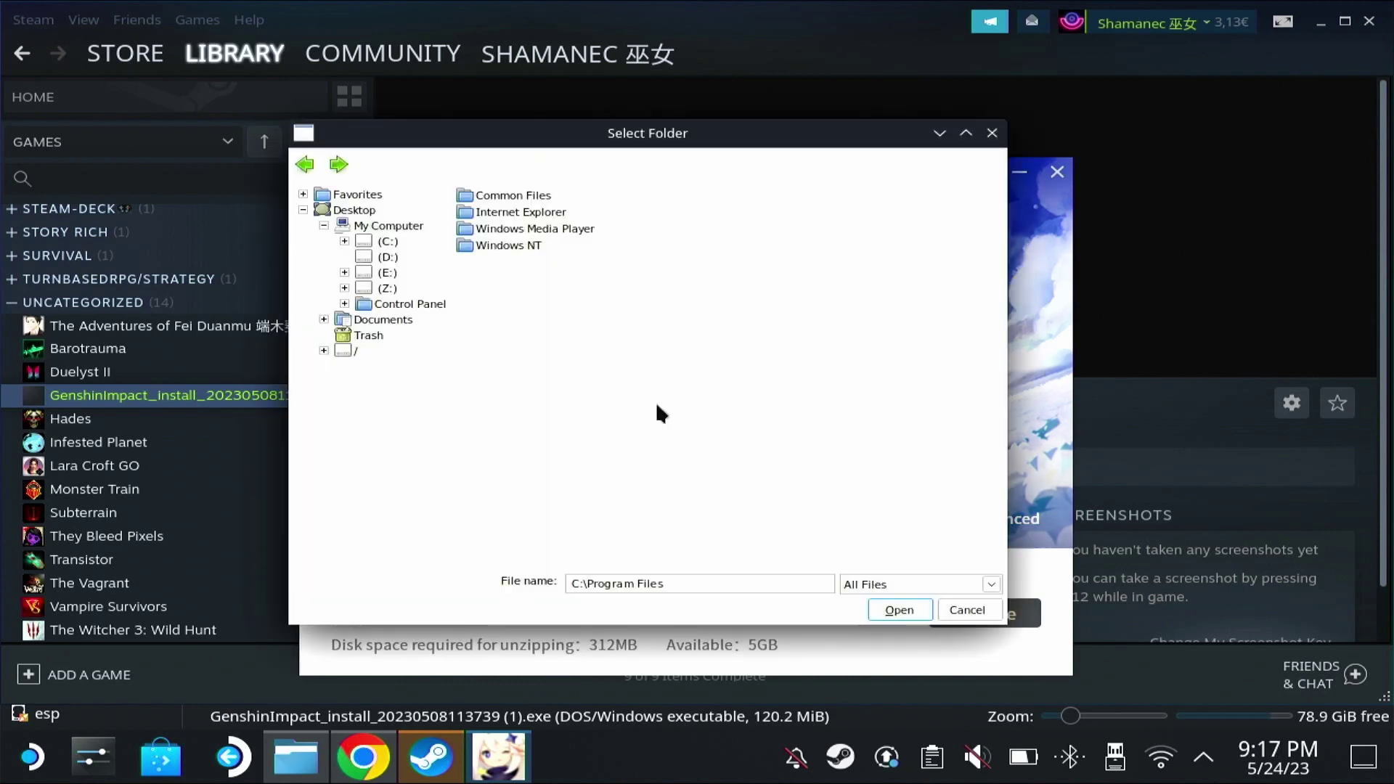
pyautogui.click(885, 609)
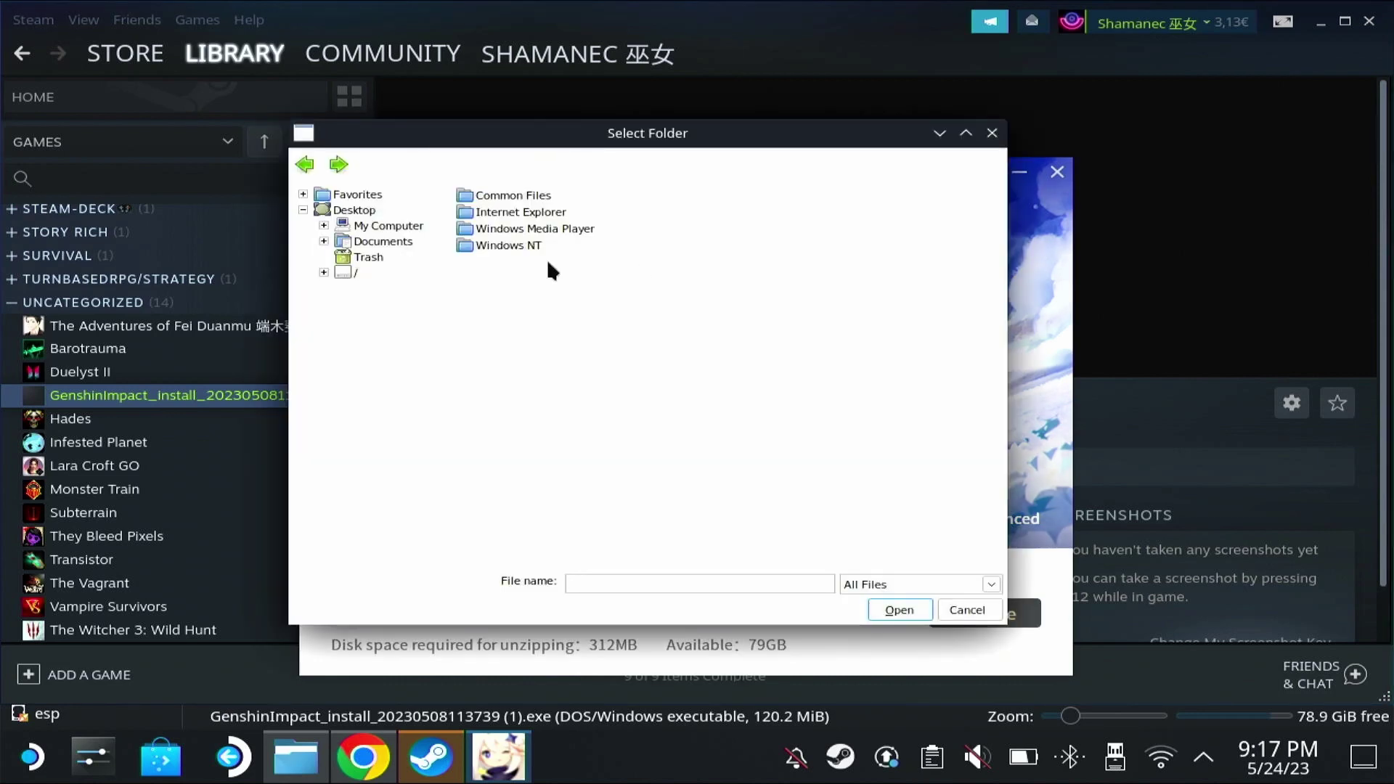
# Select E:\Emulation\Emulation again, setting the install path to E:\Emulation\Emulation\Genshin Impact with 5GB free.
pyautogui.click(325, 225)
pyautogui.click(387, 272)
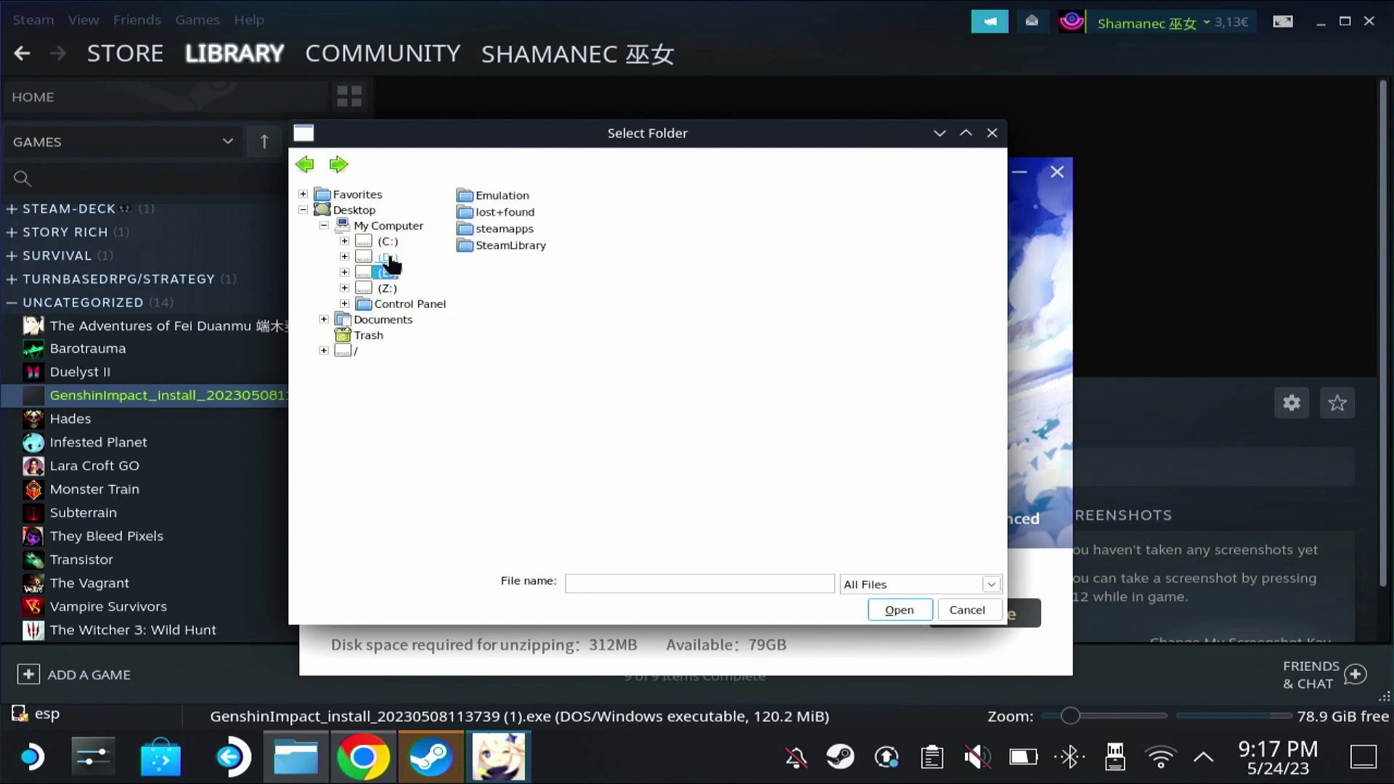
pyautogui.click(502, 212)
pyautogui.click(512, 212)
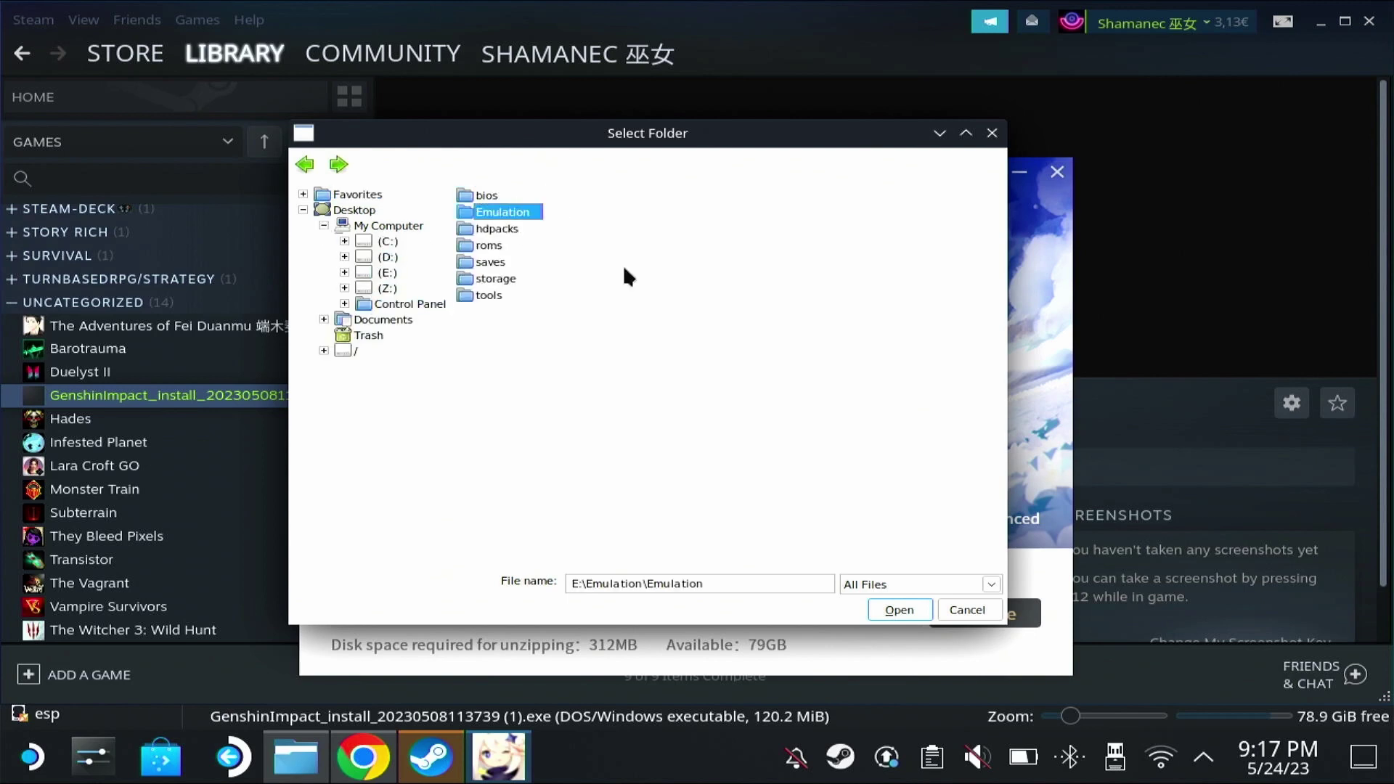
pyautogui.click(921, 612)
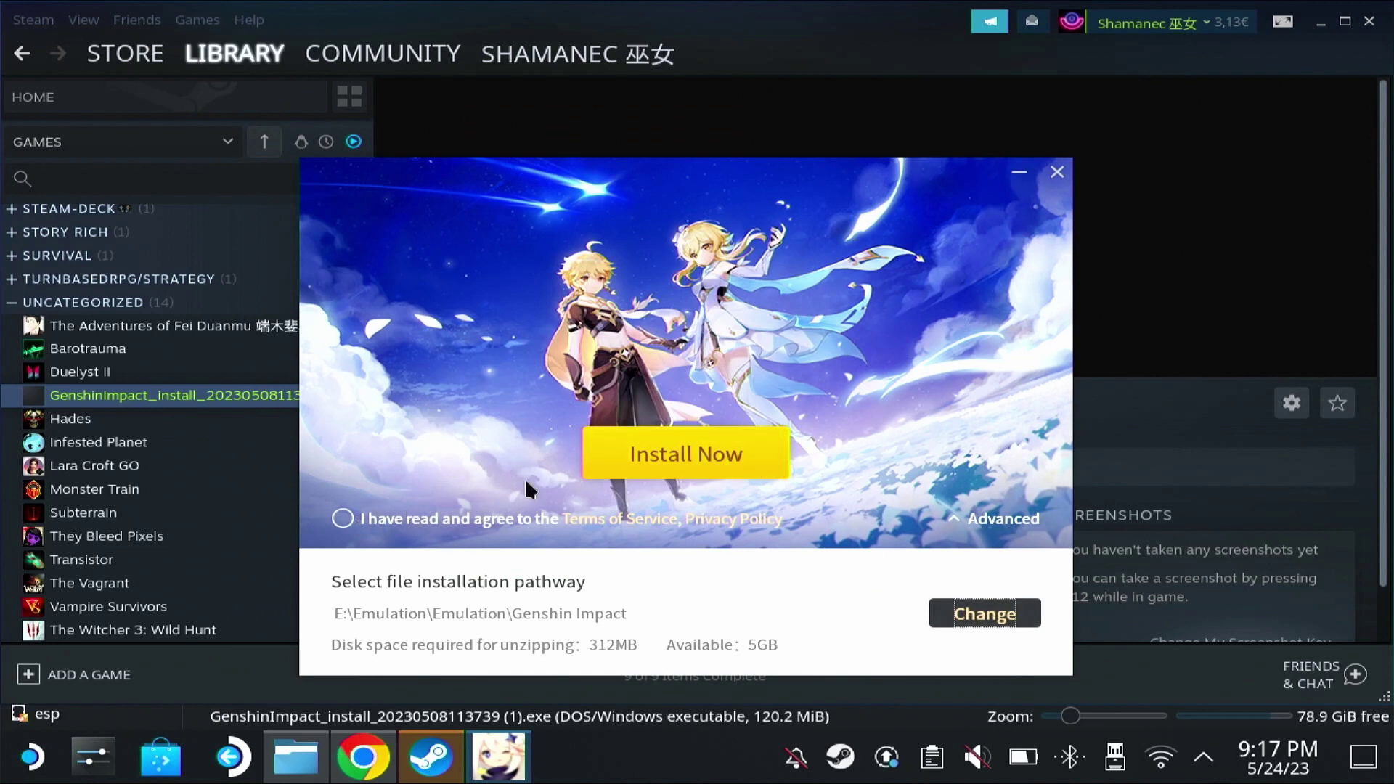
# Accept the terms and install the game launcher along with the Visual C++ 2015-2019 runtime.
pyautogui.click(343, 519)
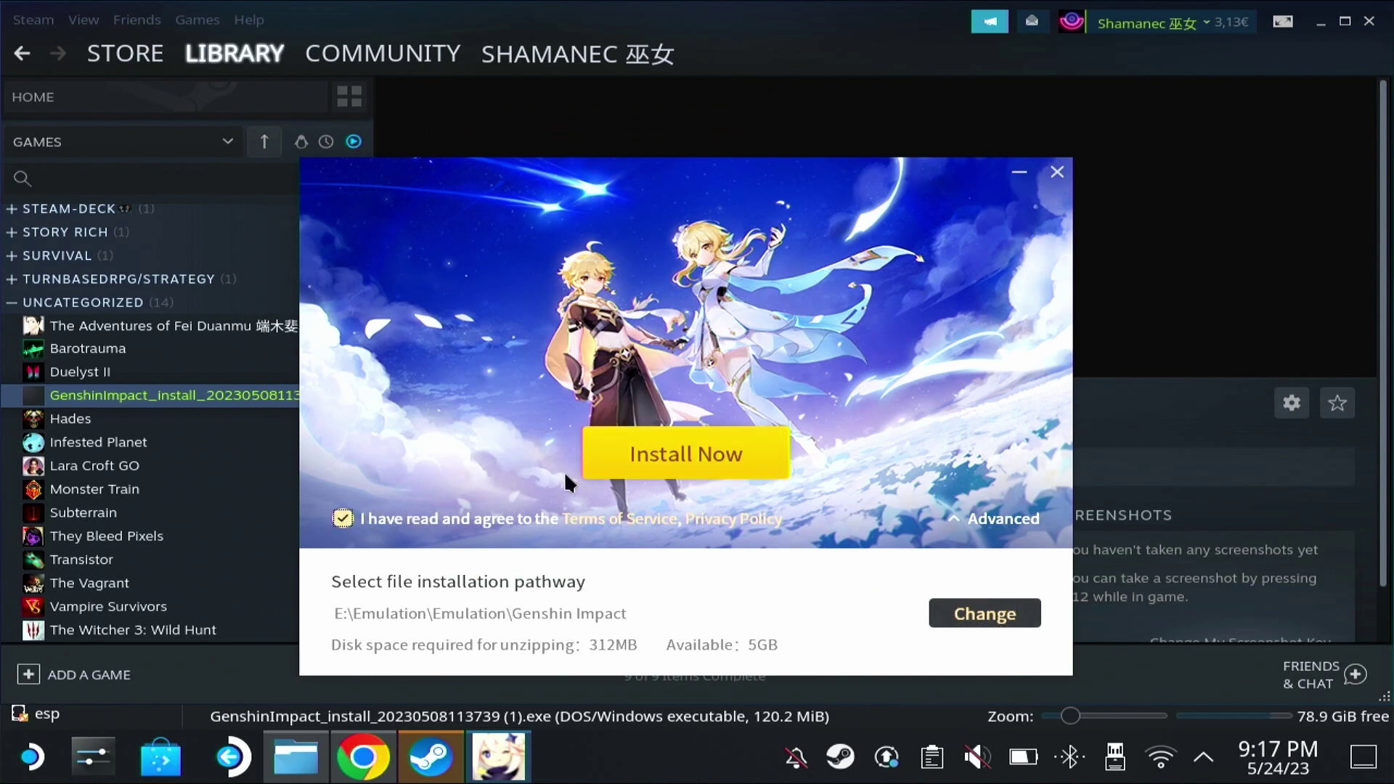
pyautogui.click(667, 456)
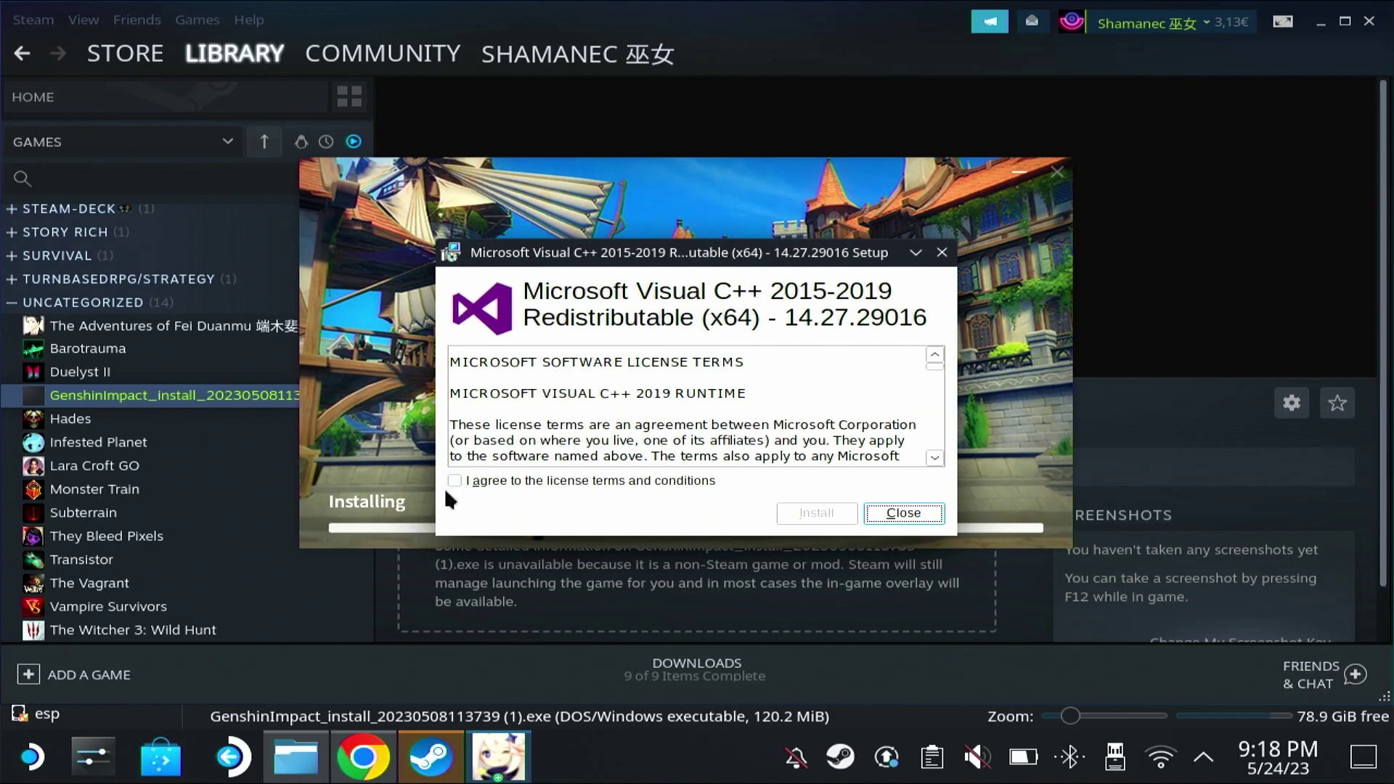
pyautogui.click(455, 480)
pyautogui.click(828, 517)
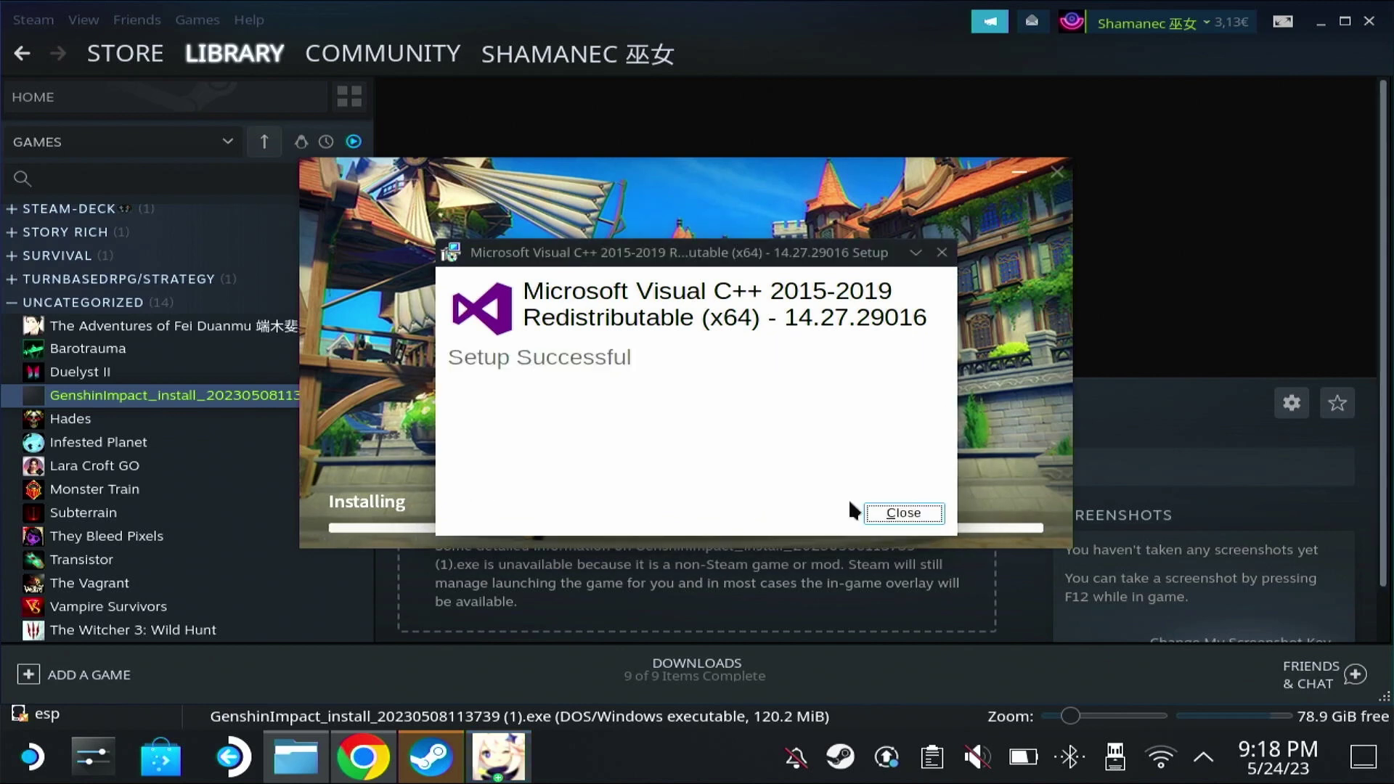
pyautogui.click(899, 510)
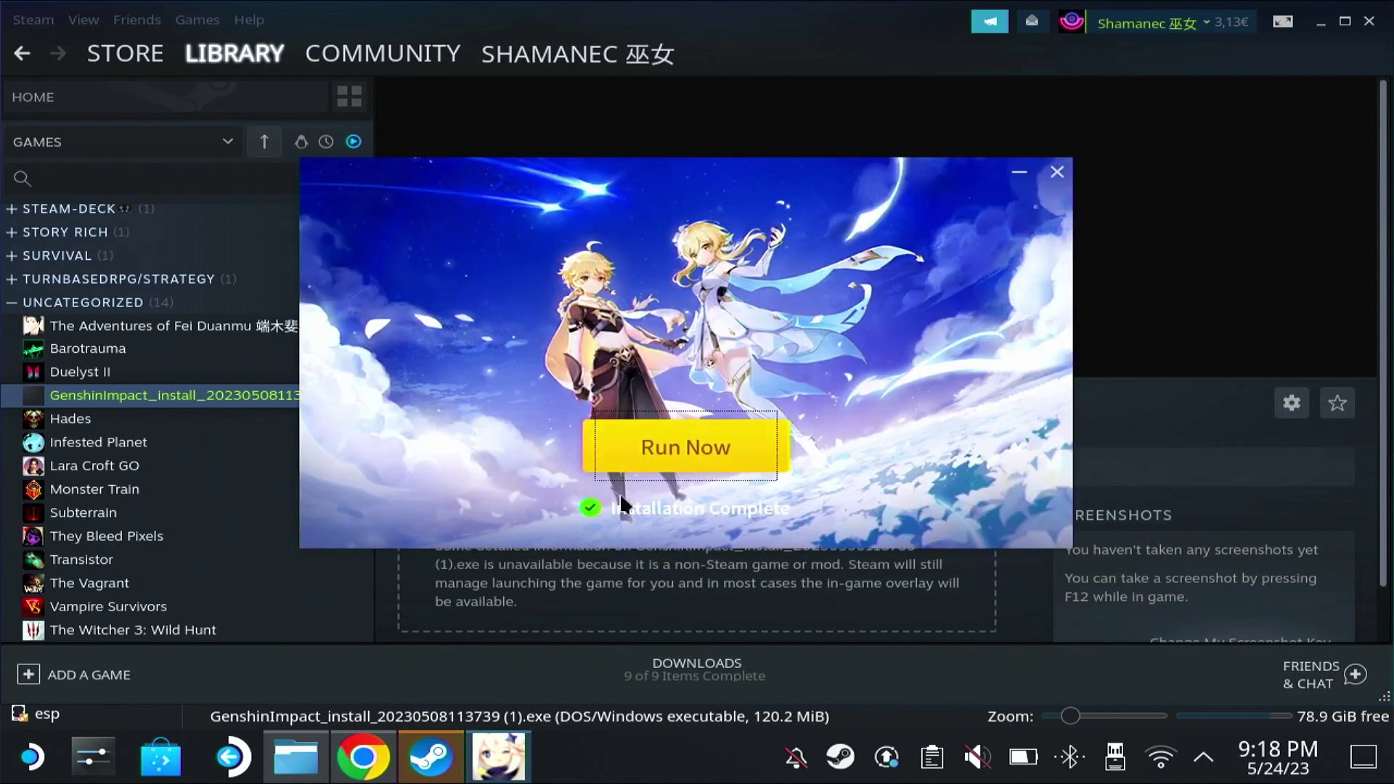
# Close the finished installer and remove the installer entry from the Steam library.
pyautogui.click(1058, 181)
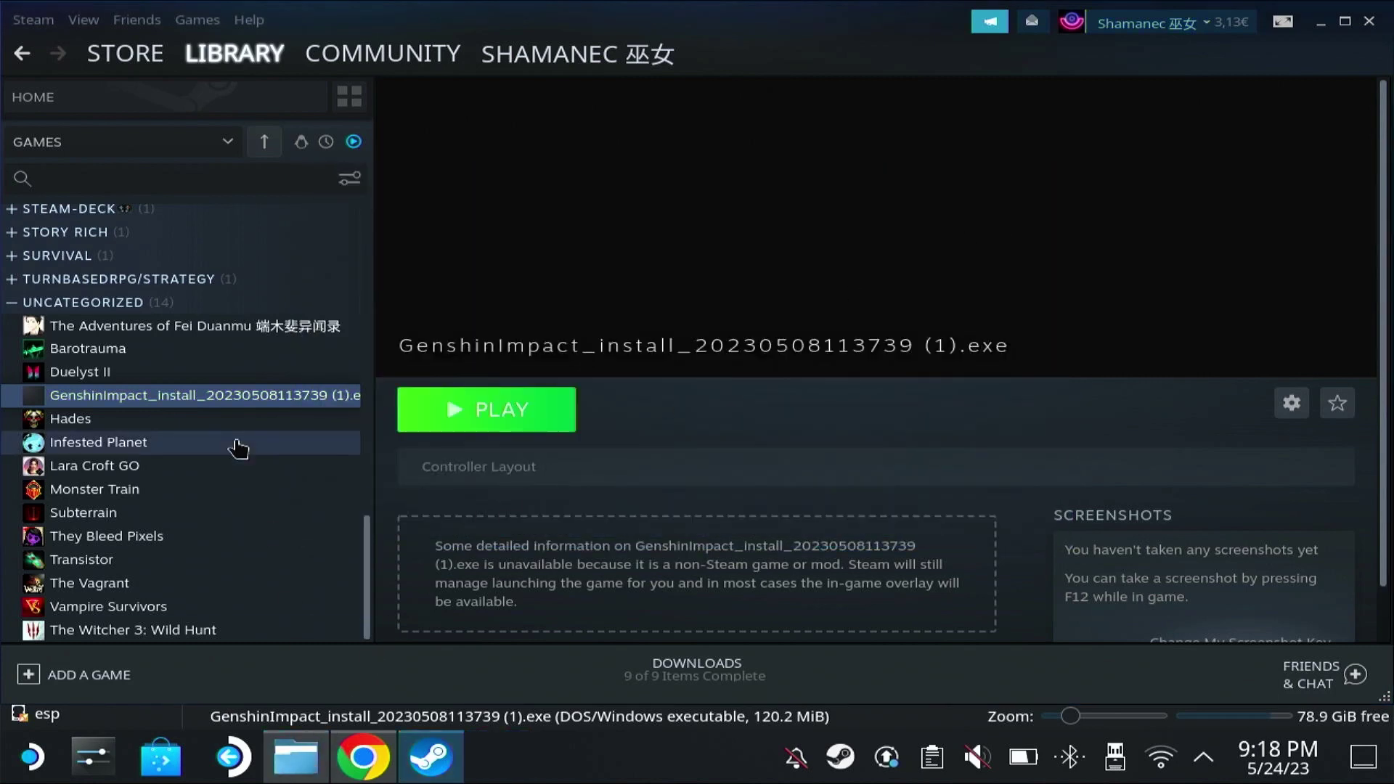
pyautogui.rightClick(221, 401)
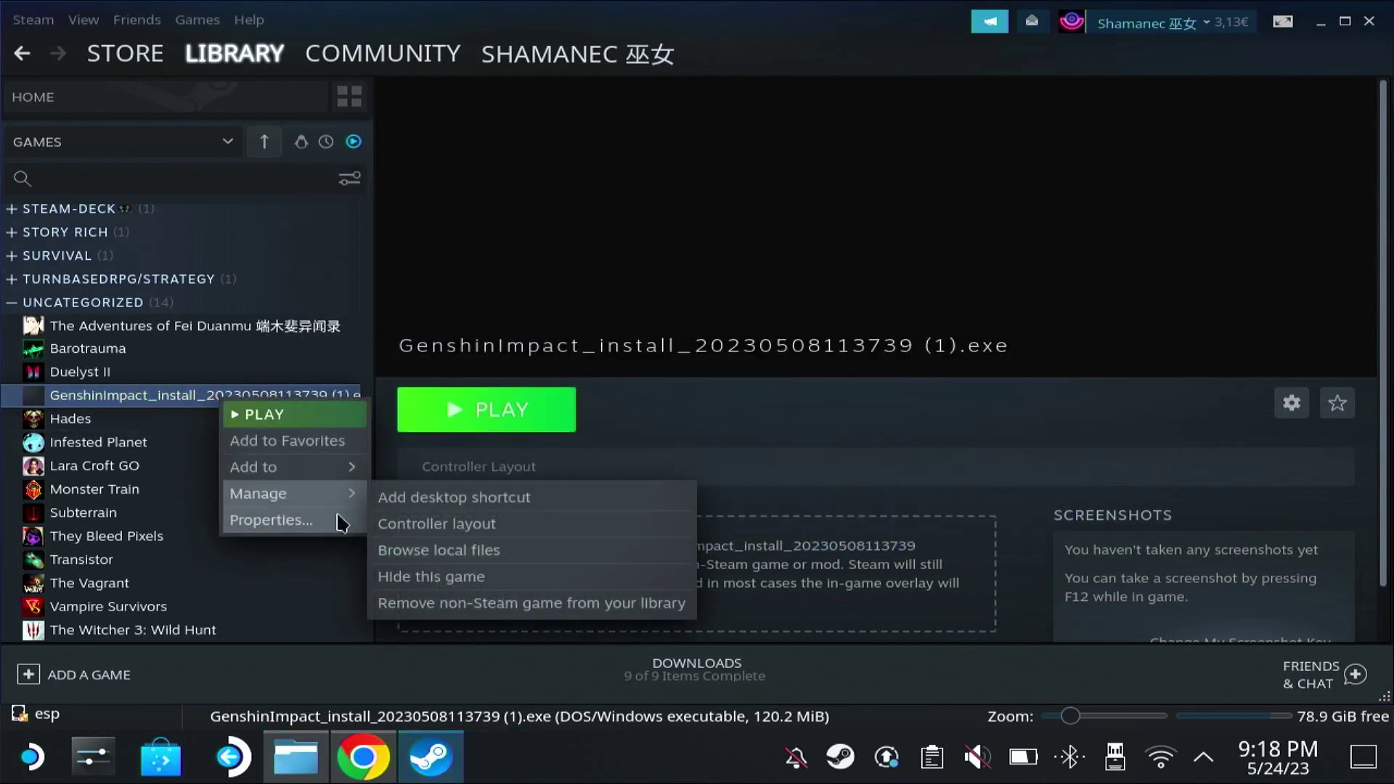
pyautogui.click(458, 610)
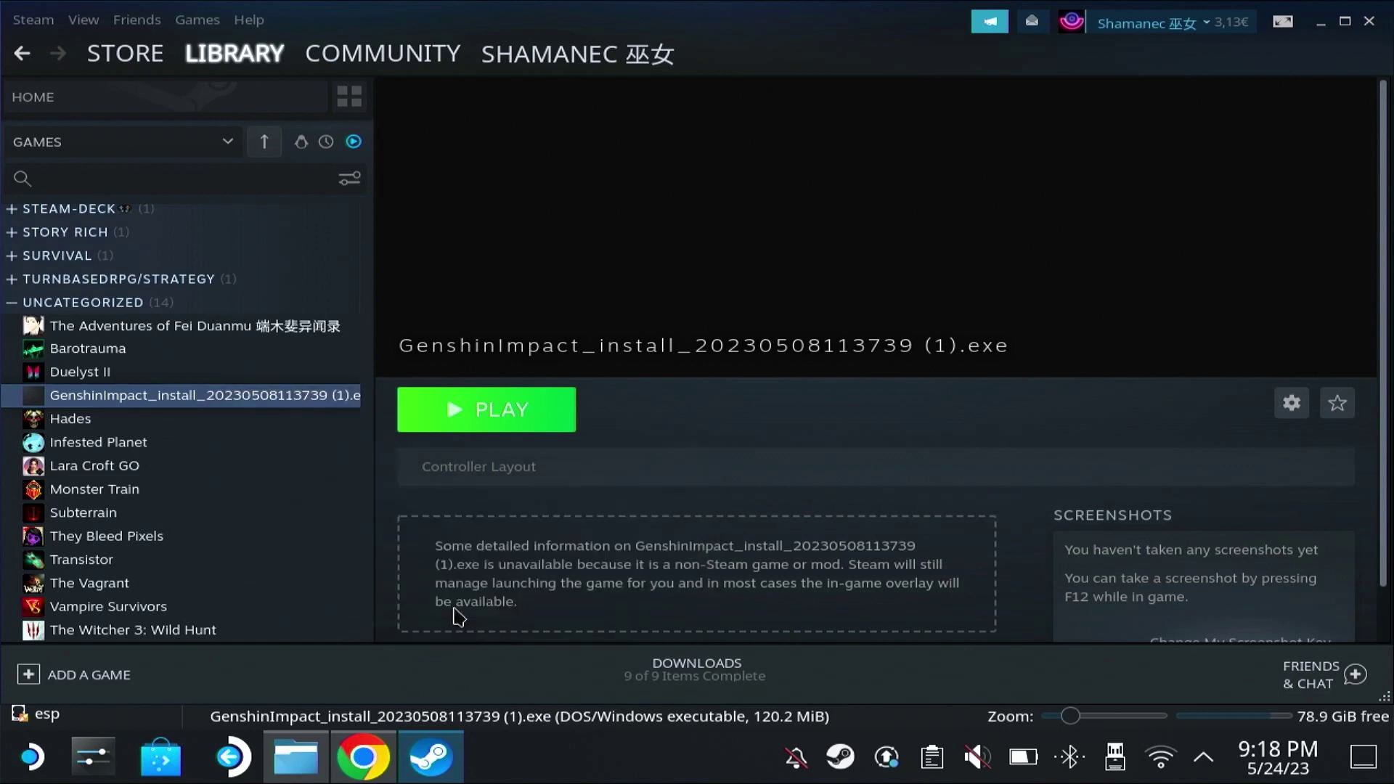
# In Dolphin, open primary/Emulation/Emulation/Genshin Impact.
pyautogui.hotkey('alt', 'Tab')
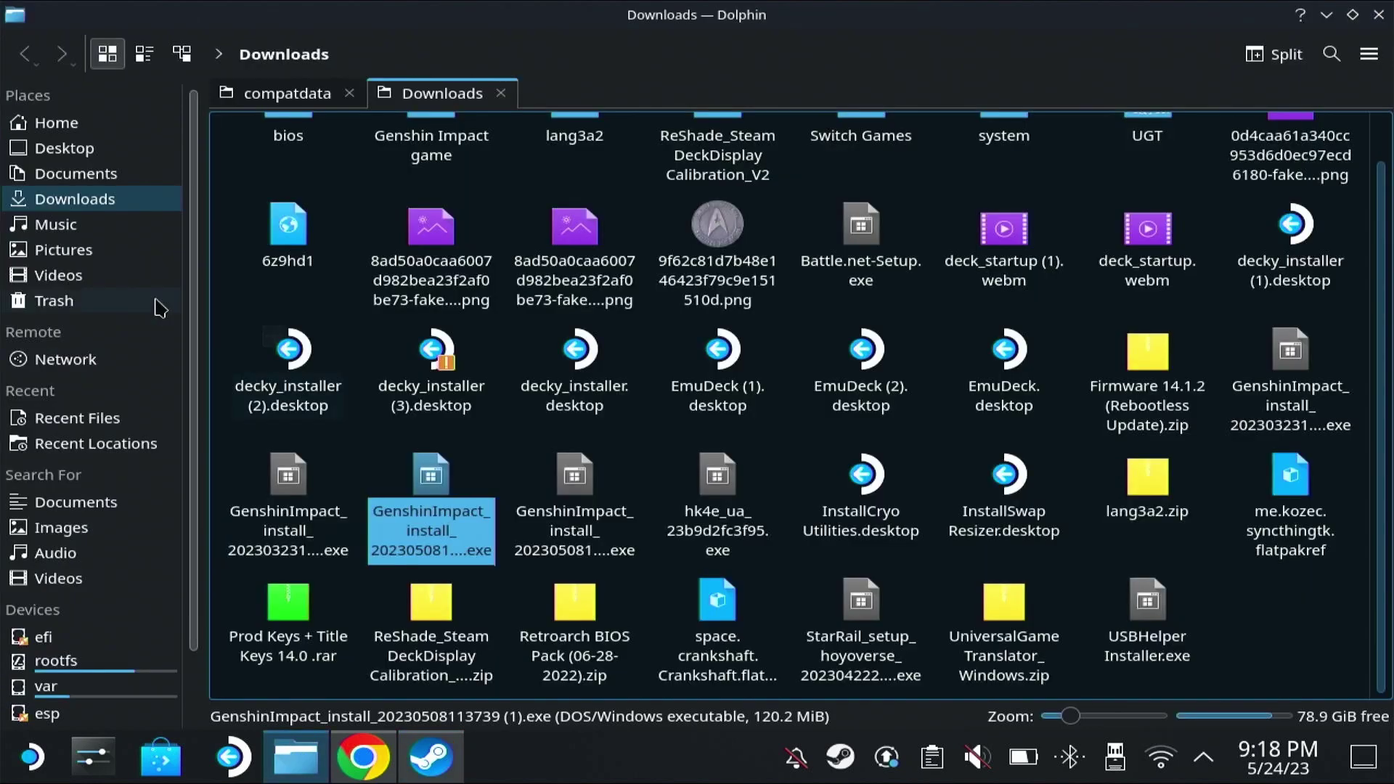
pyautogui.scroll(-1, 124, 425)
pyautogui.click(62, 708)
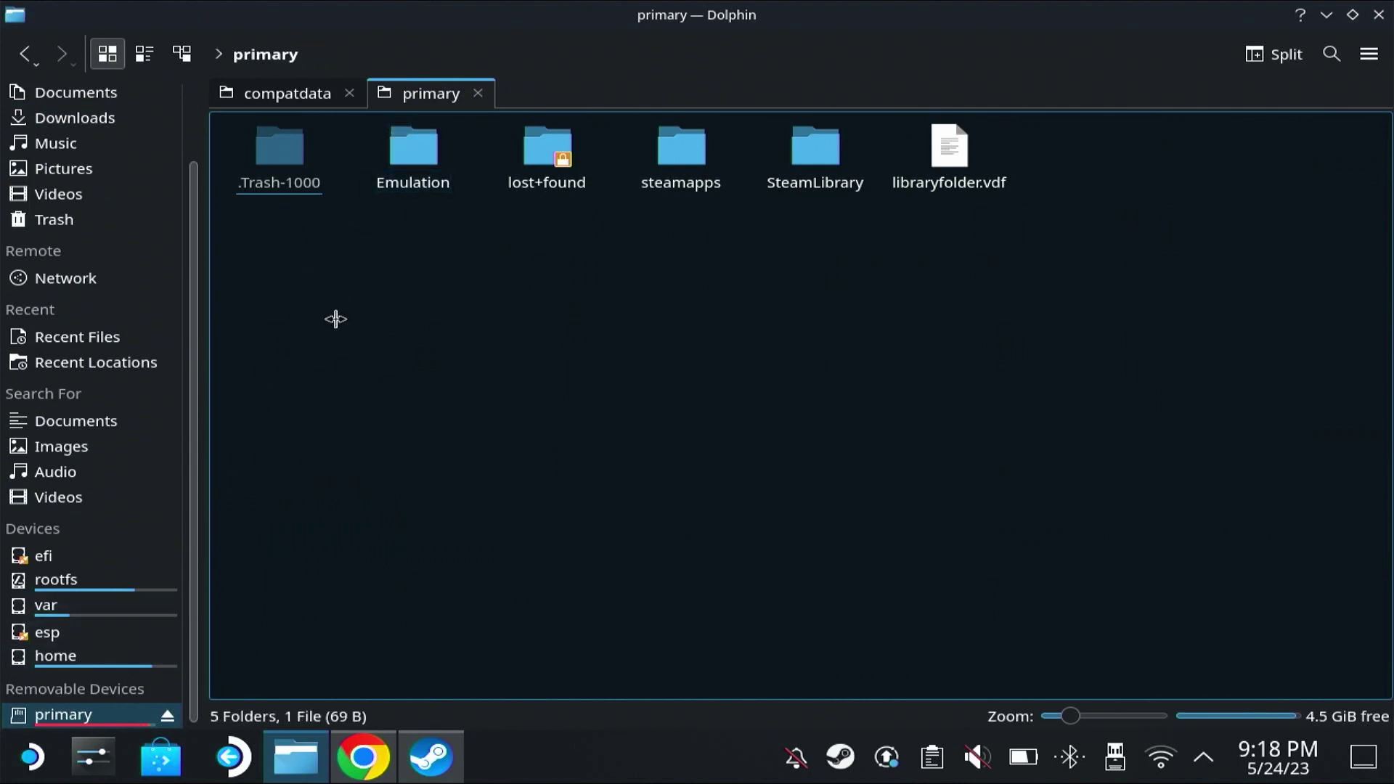
pyautogui.click(414, 181)
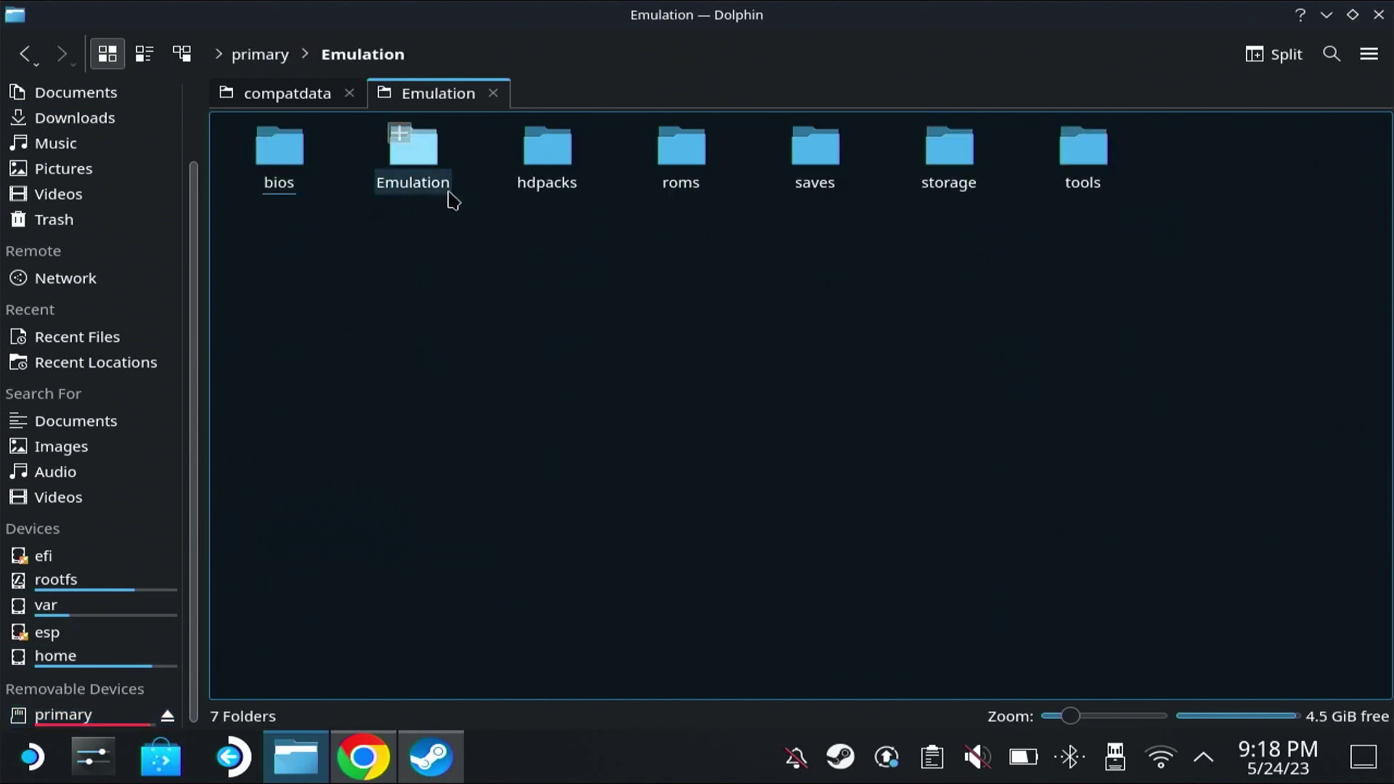
pyautogui.click(381, 184)
pyautogui.click(290, 187)
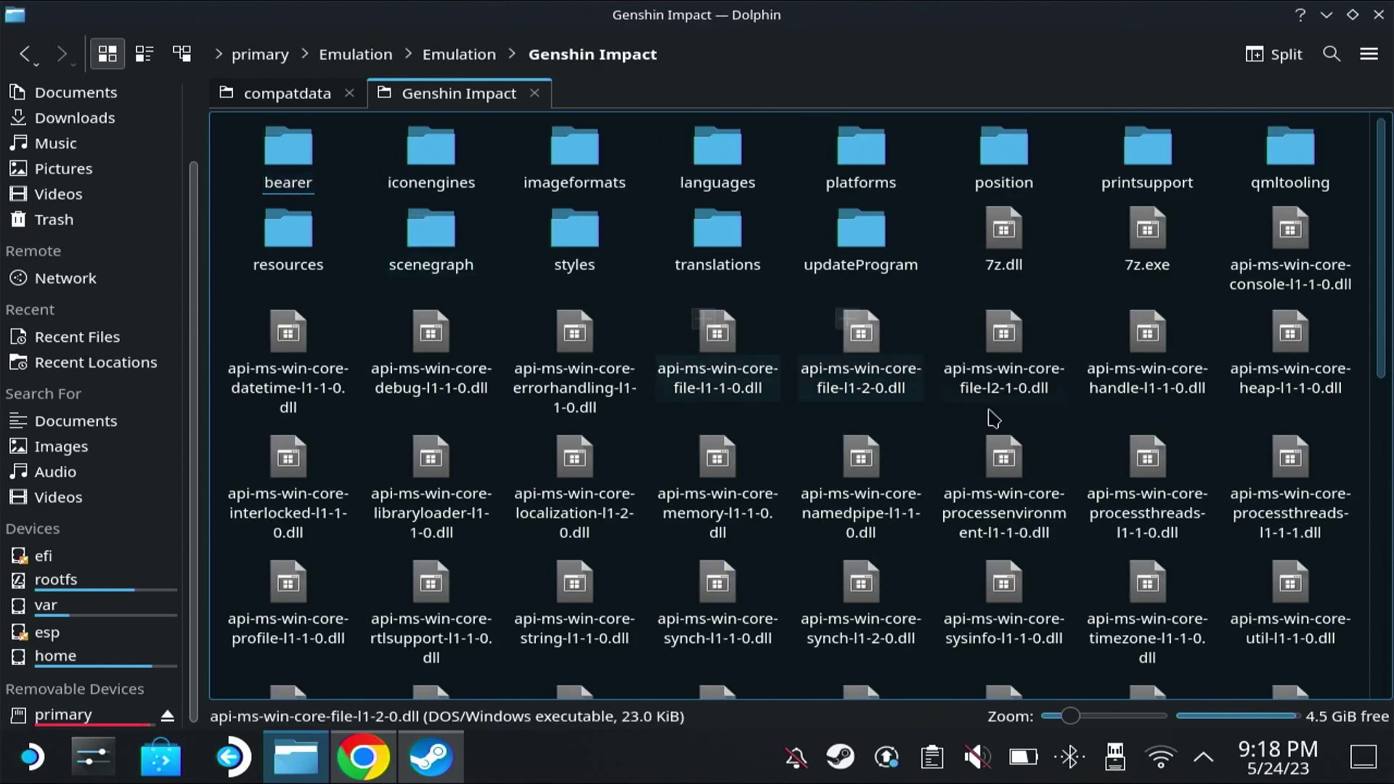
# Select all 13 folders and 79 files in Genshin Impact and copy them.
pyautogui.scroll(-10, 1042, 431)
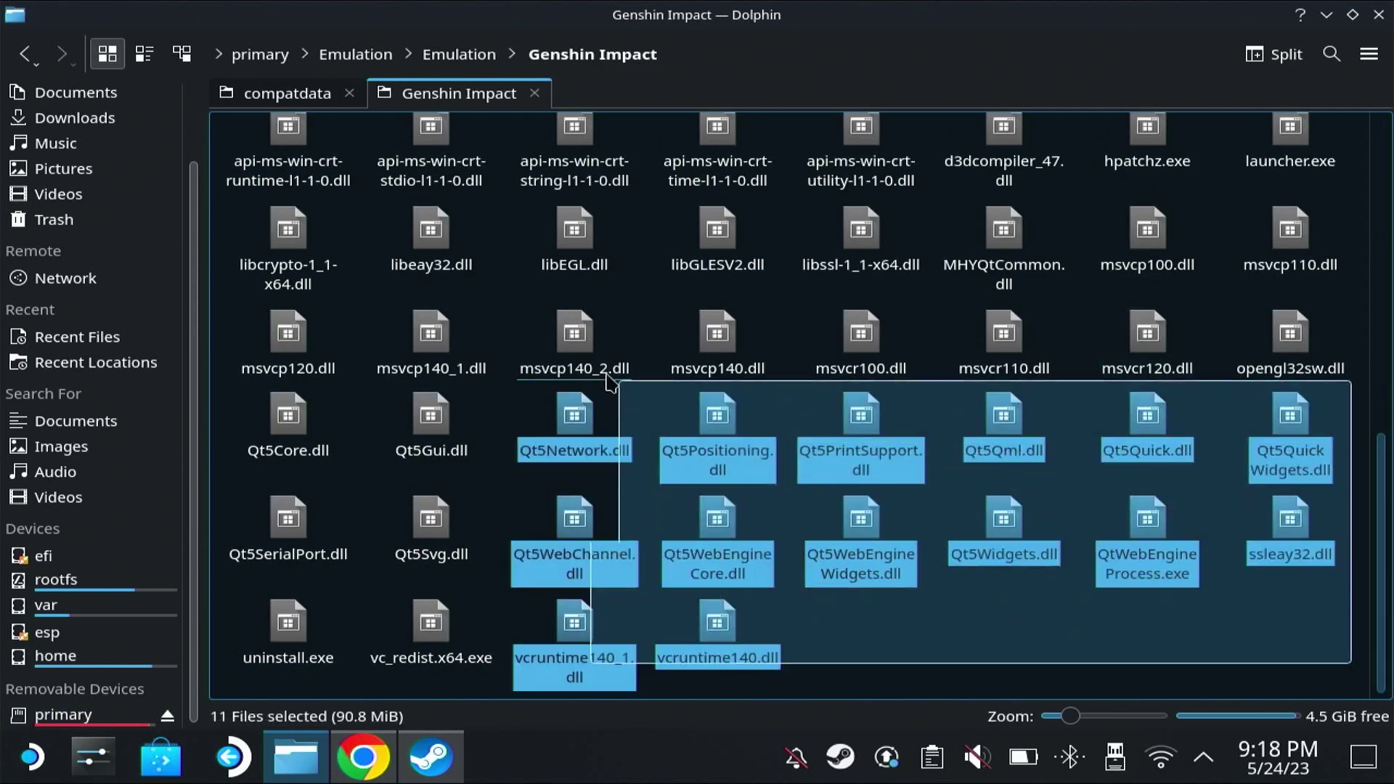
pyautogui.moveTo(571, 369); pyautogui.dragTo(294, 156)
pyautogui.rightClick(294, 156)
pyautogui.click(398, 280)
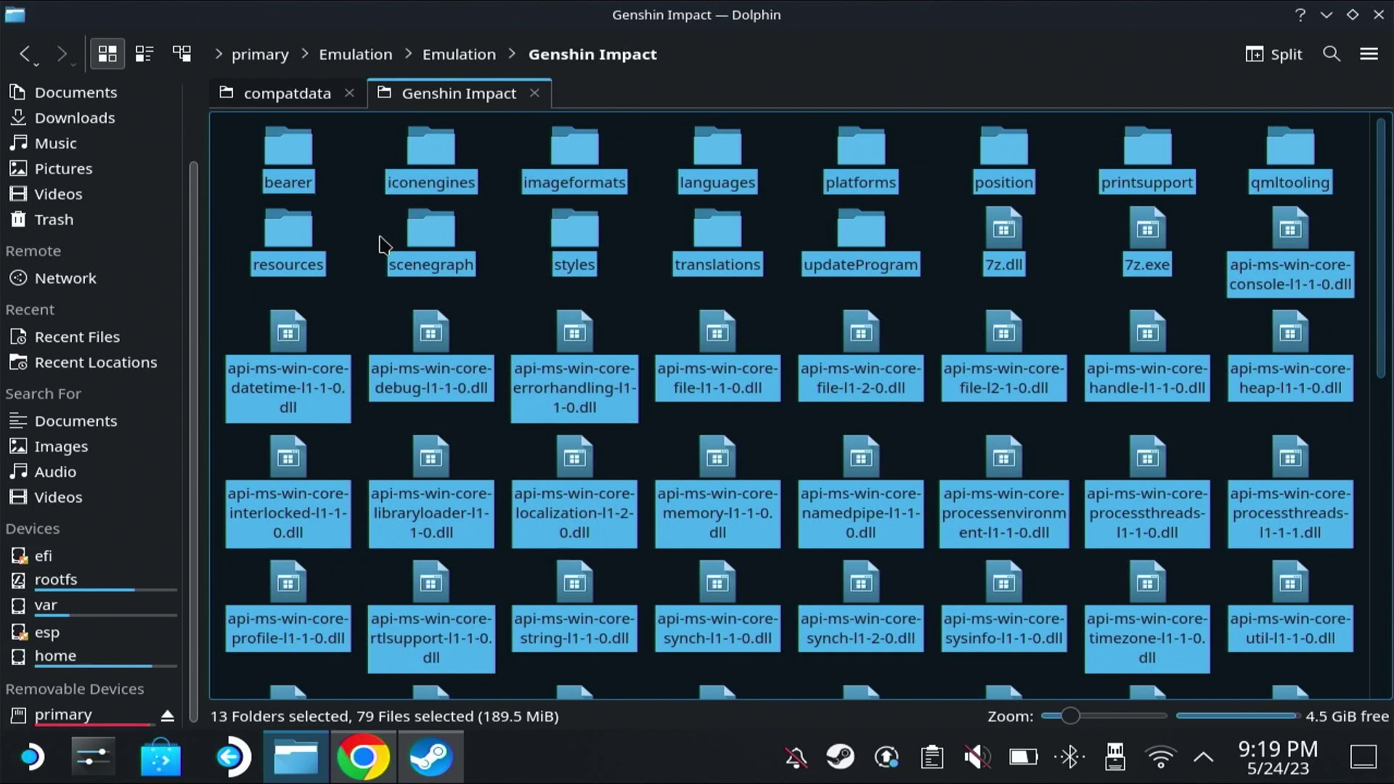
# Switch to the compatdata tab, return to Home and confirm hidden files are shown.
pyautogui.click(298, 95)
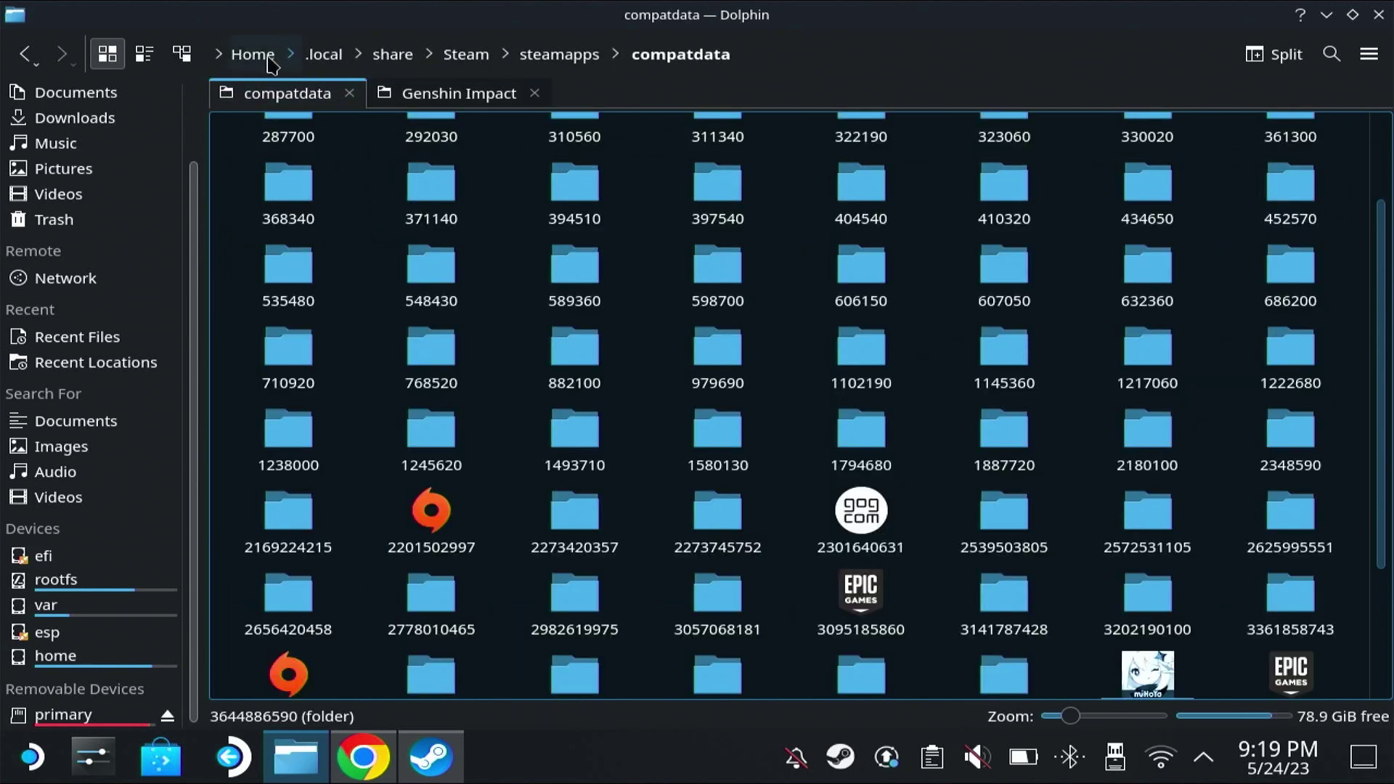
pyautogui.click(254, 54)
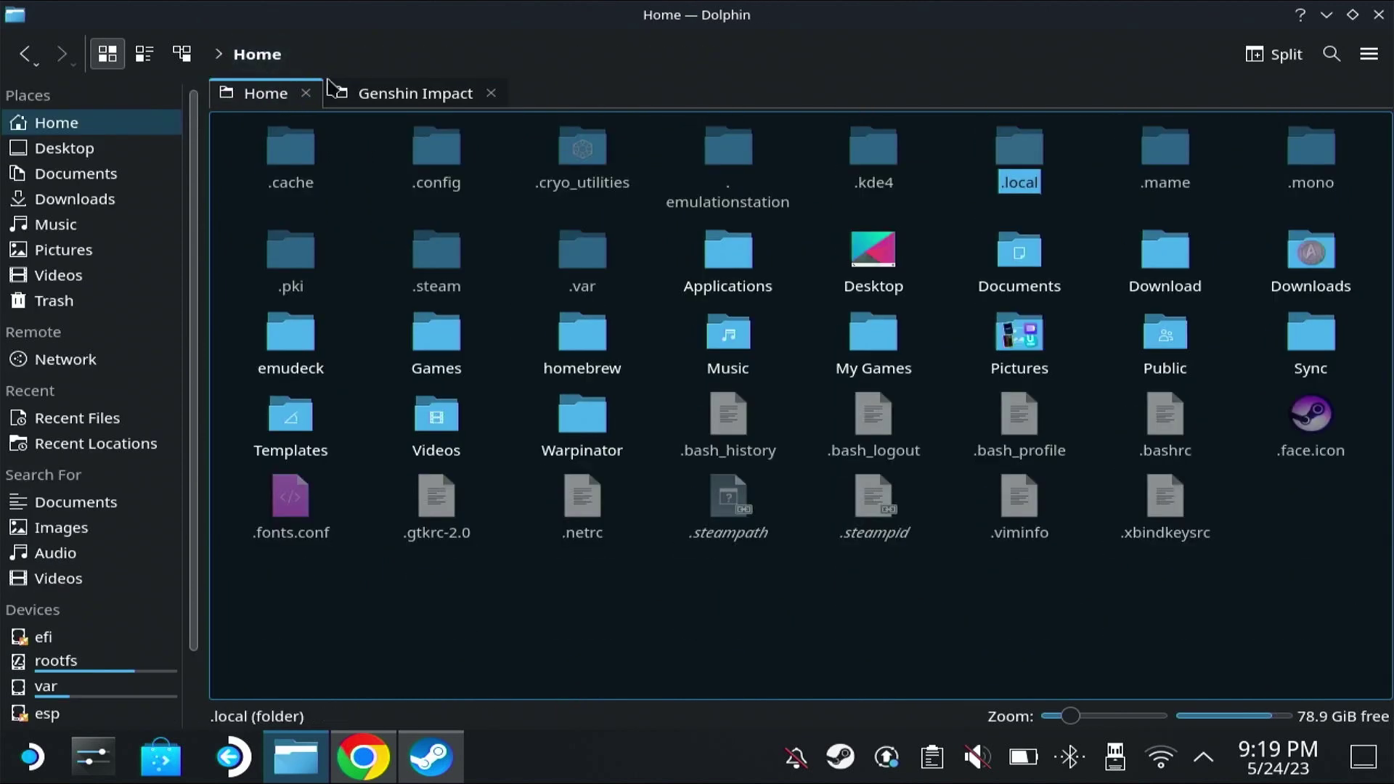
pyautogui.doubleClick(1017, 160)
pyautogui.click(1377, 65)
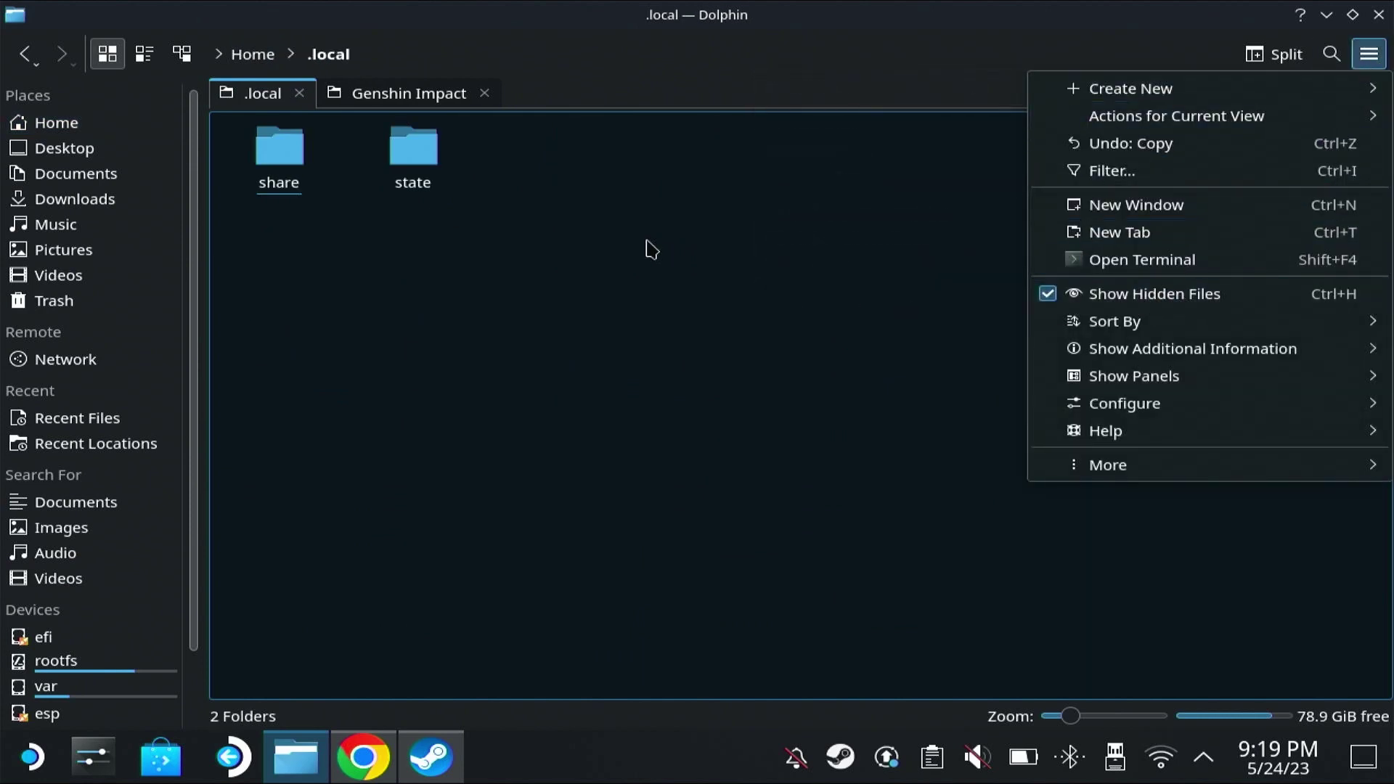
pyautogui.click(488, 272)
pyautogui.click(256, 55)
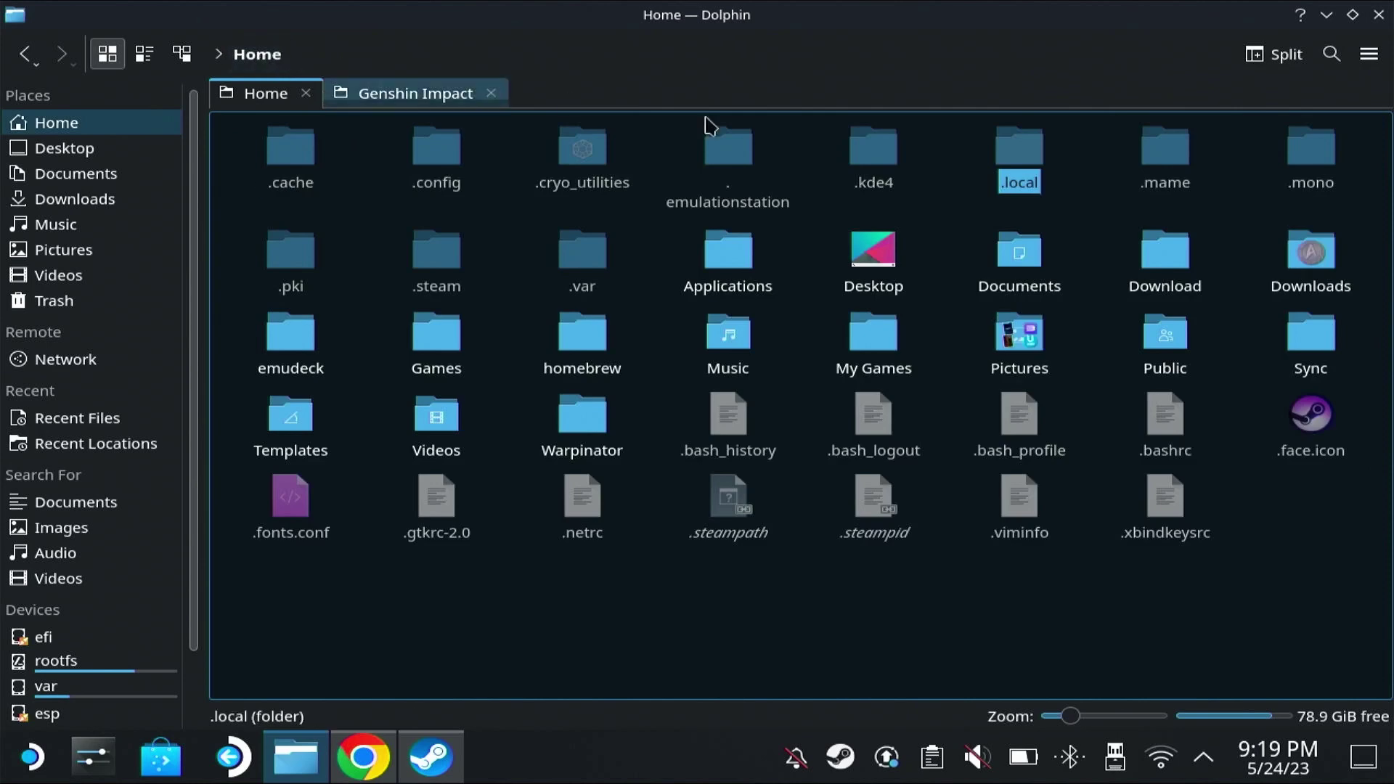
# Browse to .local/share/Steam/steamapps/compatdata.
pyautogui.click(1035, 177)
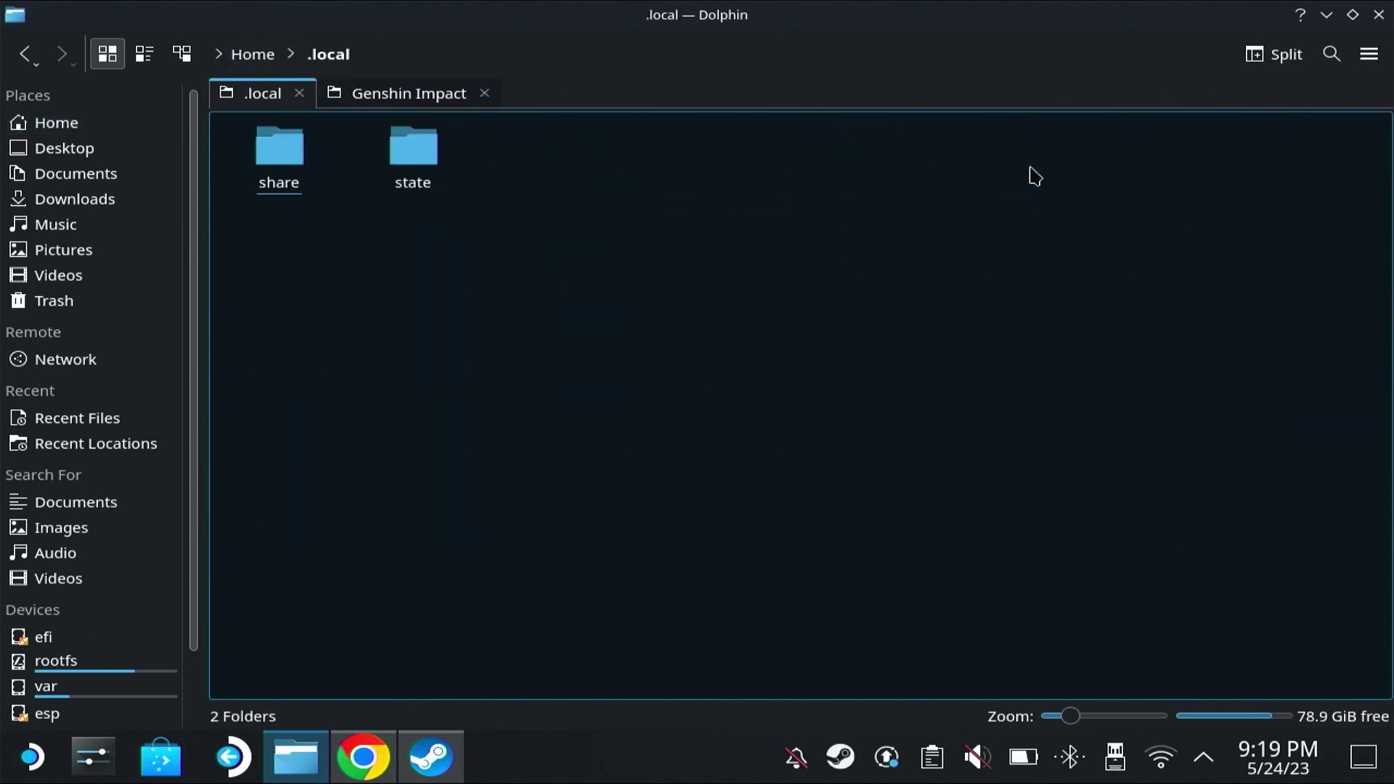
pyautogui.click(286, 180)
pyautogui.click(874, 441)
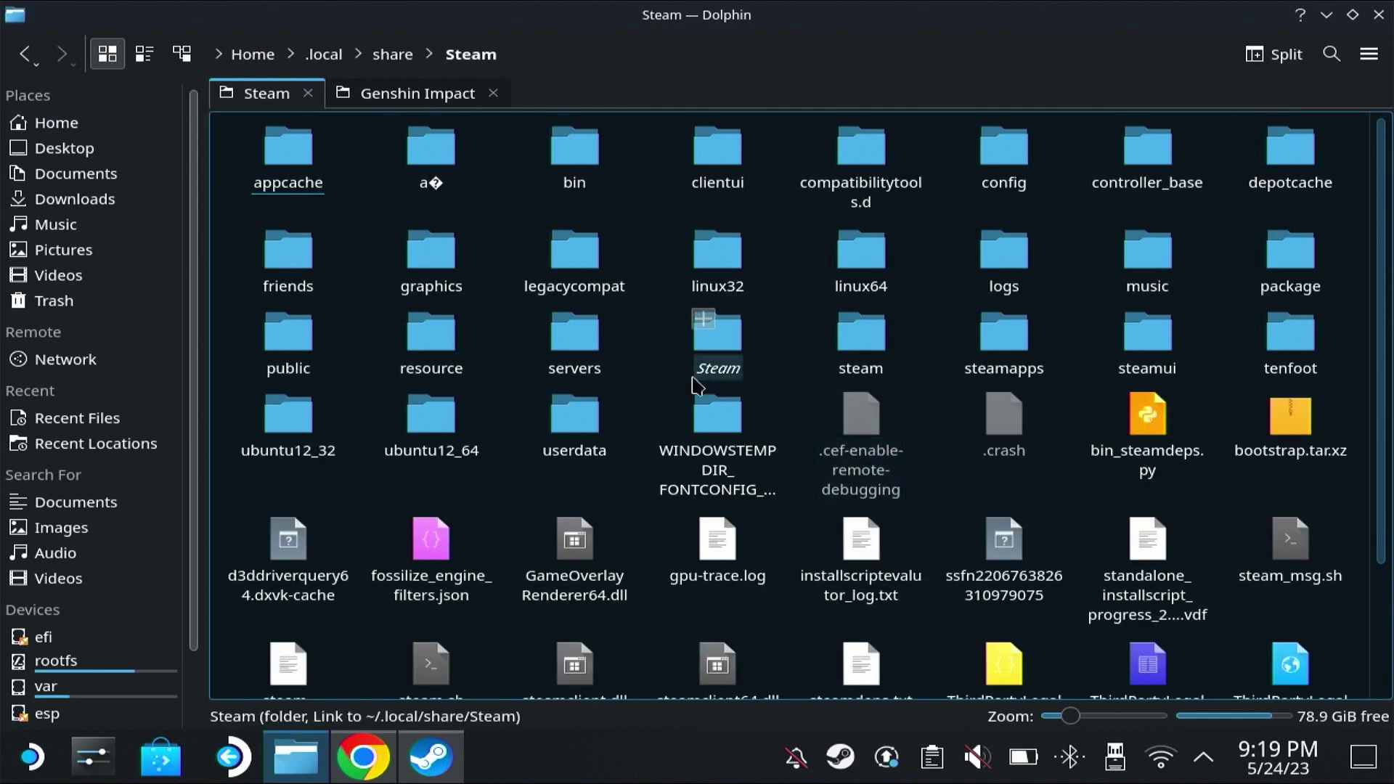
pyautogui.click(1007, 361)
pyautogui.click(1006, 361)
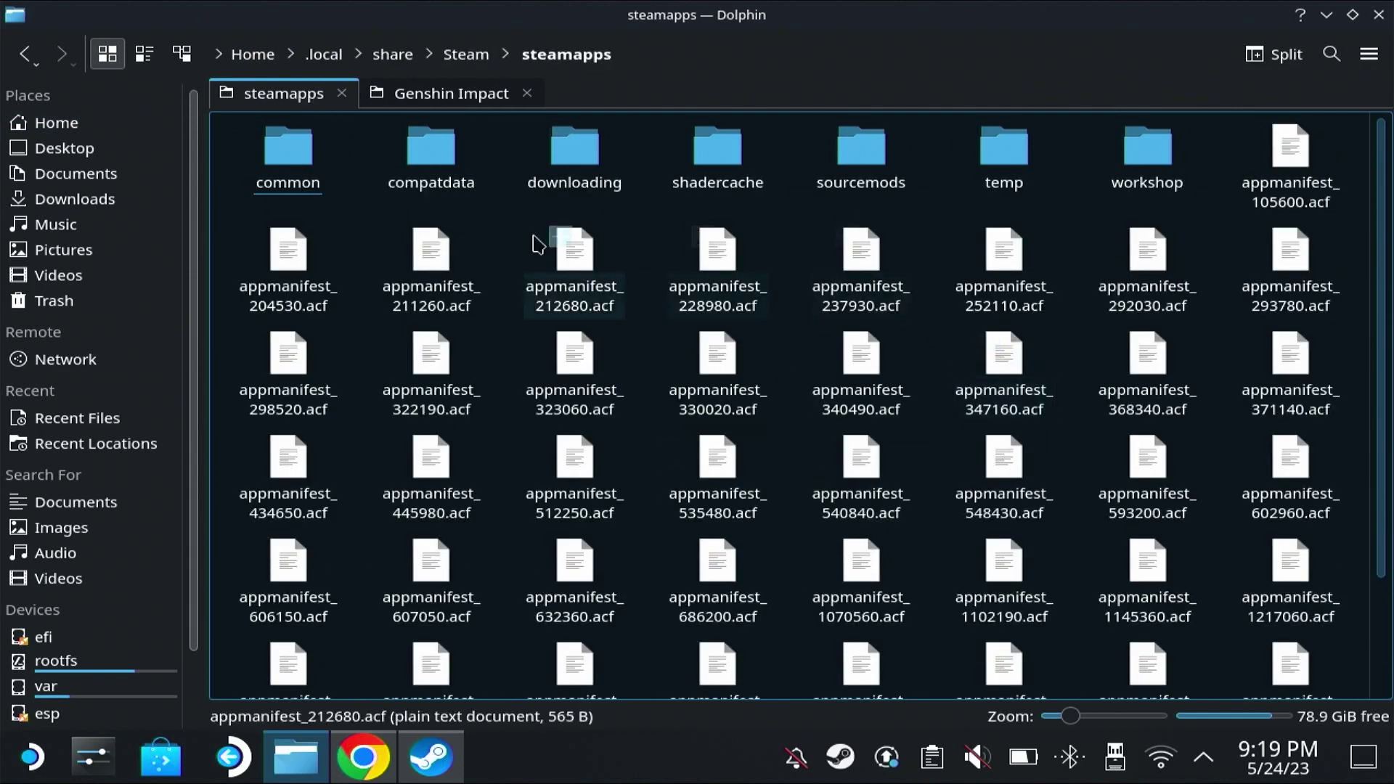
pyautogui.click(444, 186)
pyautogui.scroll(-5, 678, 349)
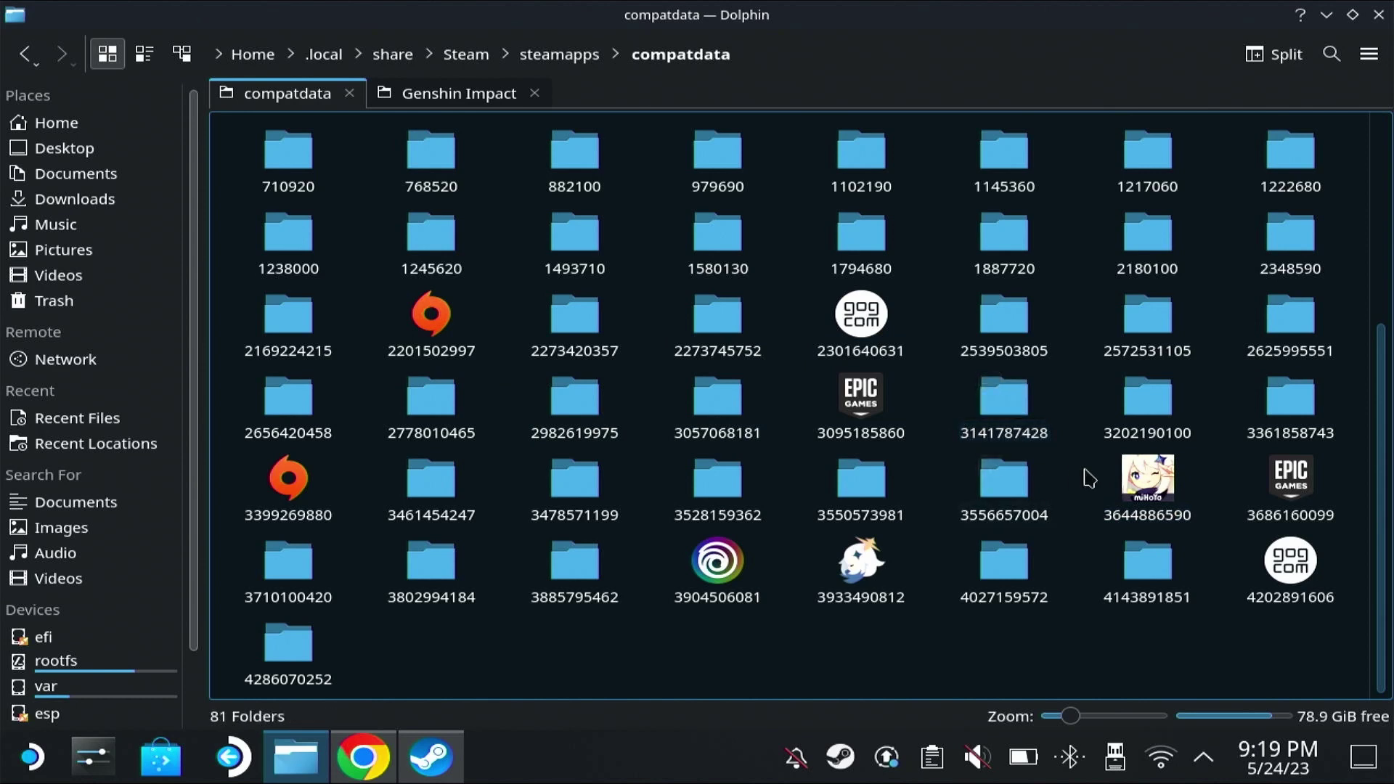
pyautogui.click(1162, 493)
pyautogui.doubleClick(1162, 493)
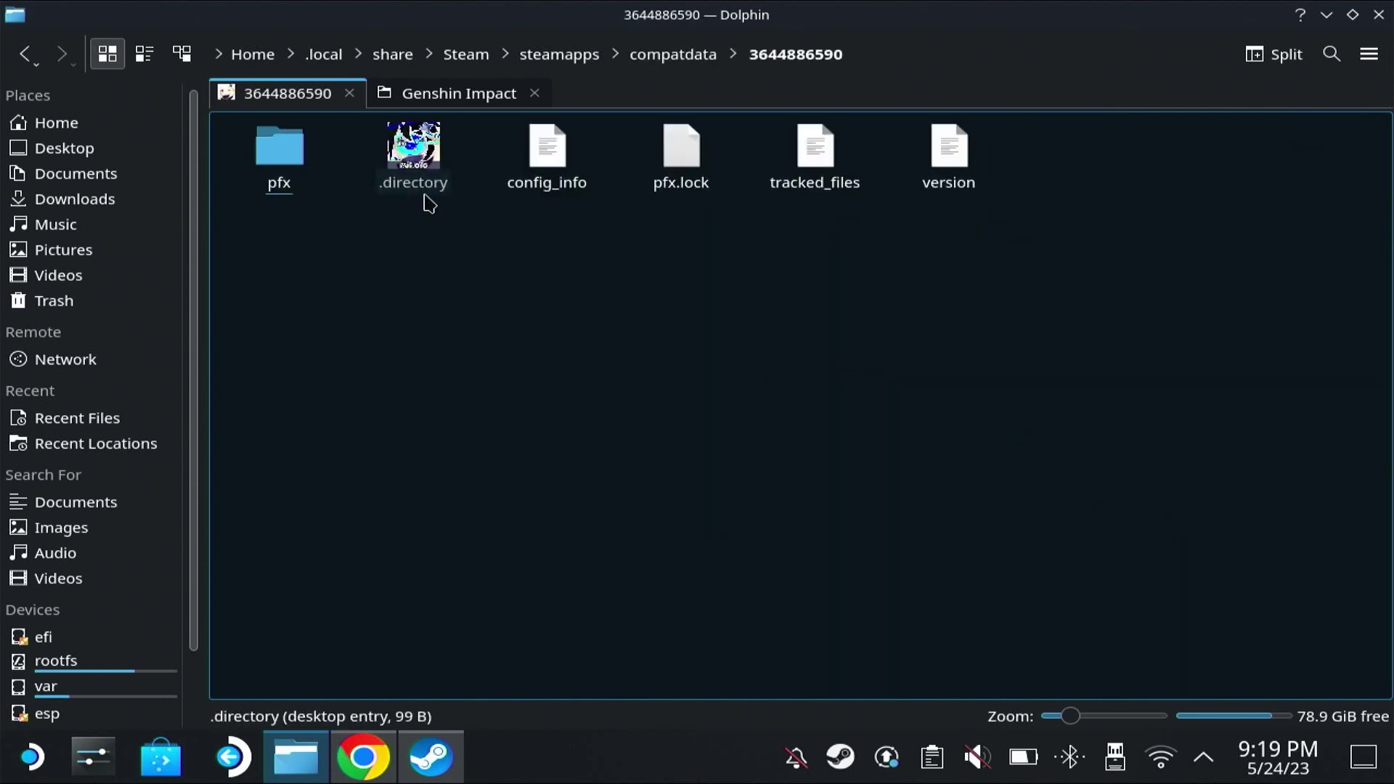
pyautogui.doubleClick(290, 182)
pyautogui.doubleClick(406, 185)
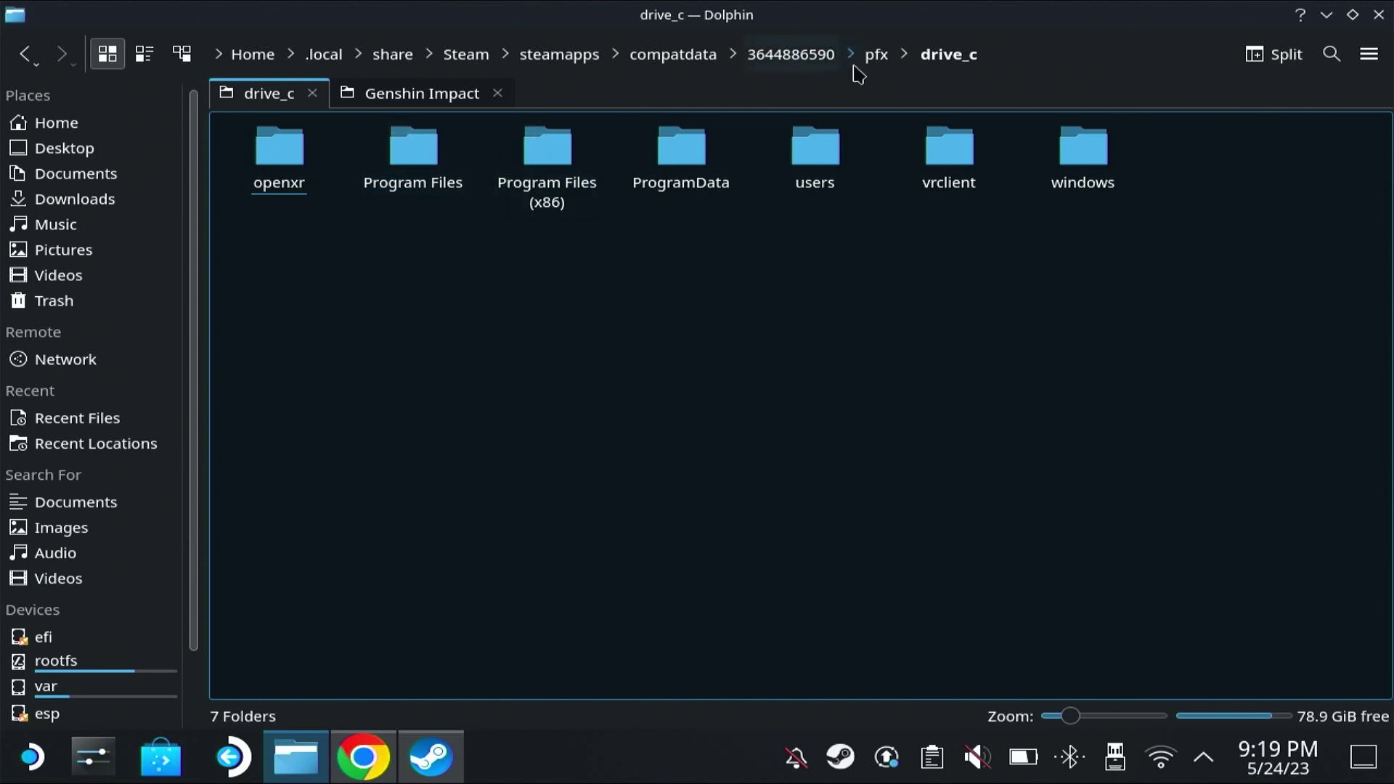
pyautogui.doubleClick(414, 181)
pyautogui.doubleClick(447, 198)
pyautogui.scroll(-10, 819, 424)
# Paste the 92 launcher items into the Genshin Impact folder, merging folders and overwriting all files.
pyautogui.rightClick(944, 627)
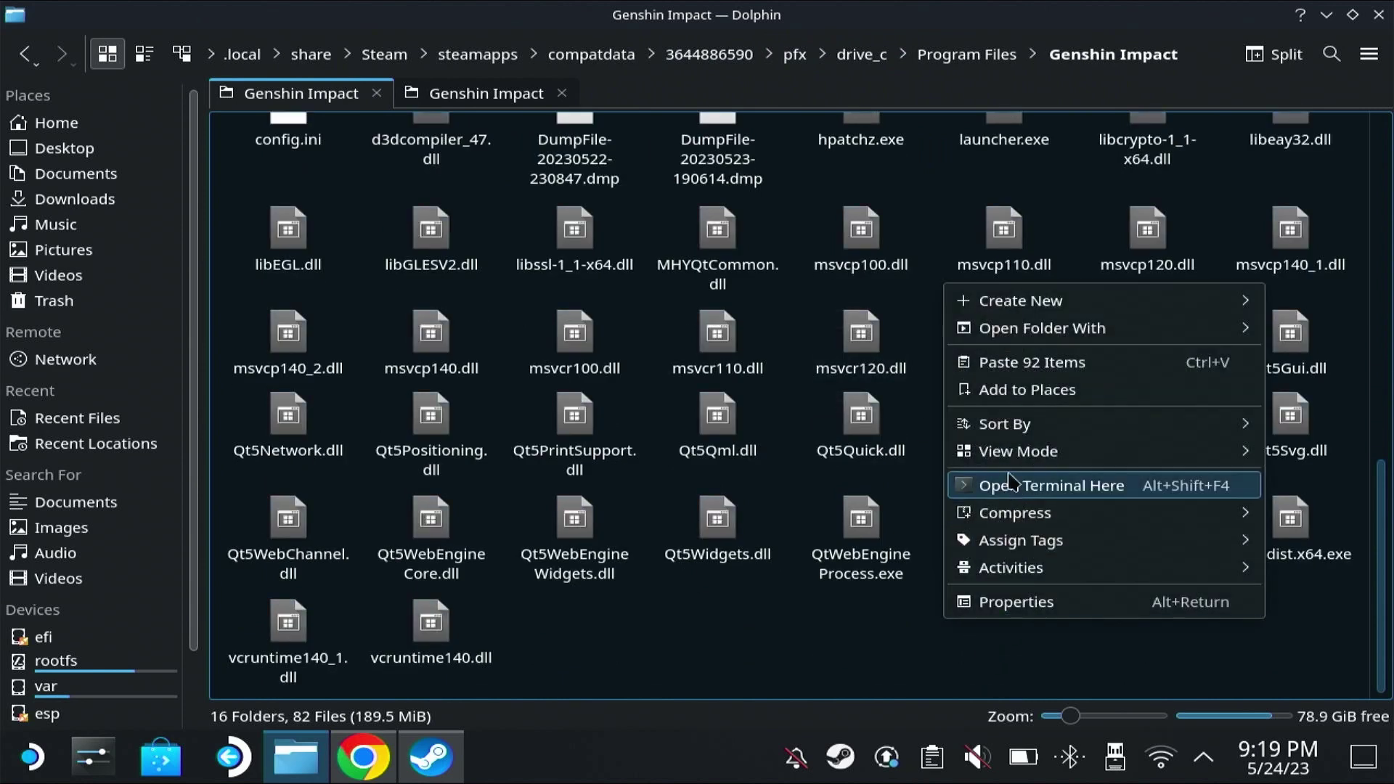
pyautogui.click(1044, 371)
pyautogui.click(679, 554)
pyautogui.click(981, 552)
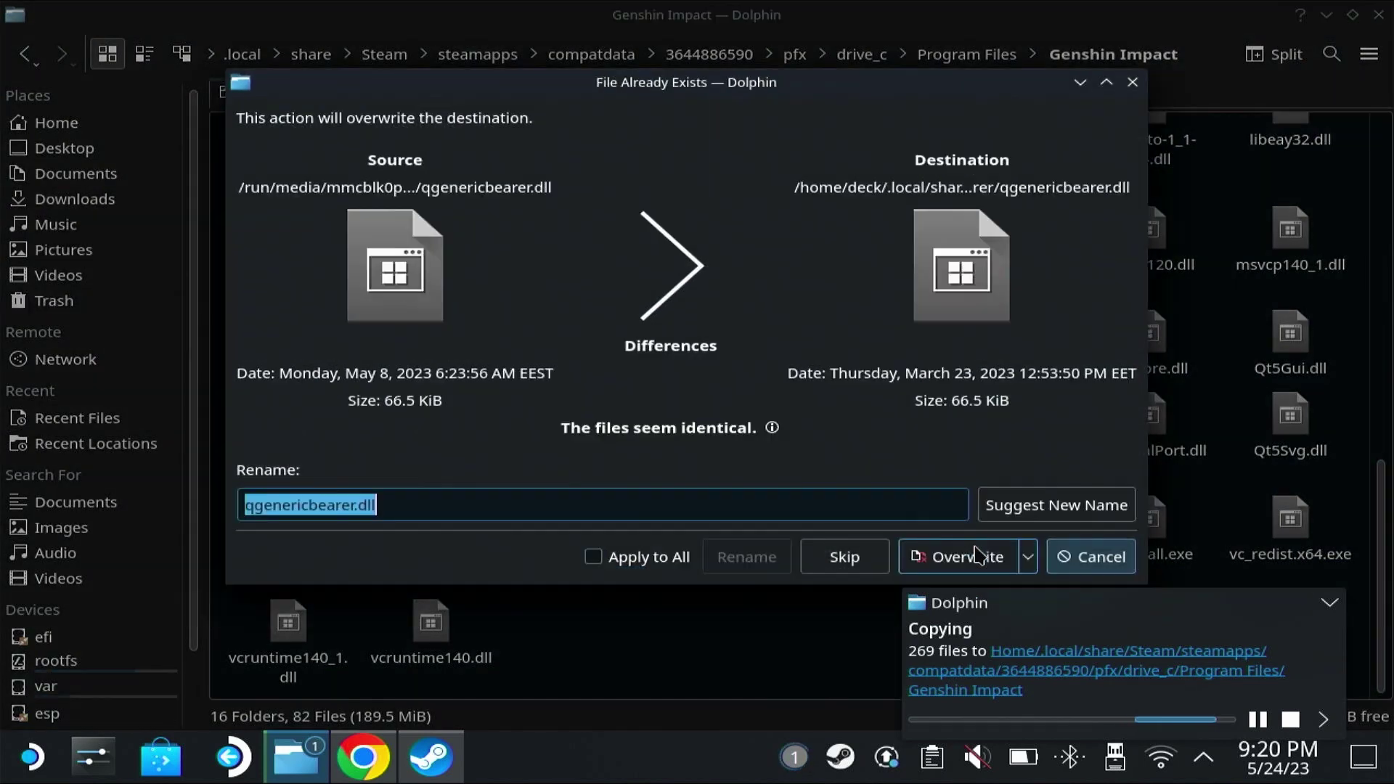
pyautogui.click(645, 555)
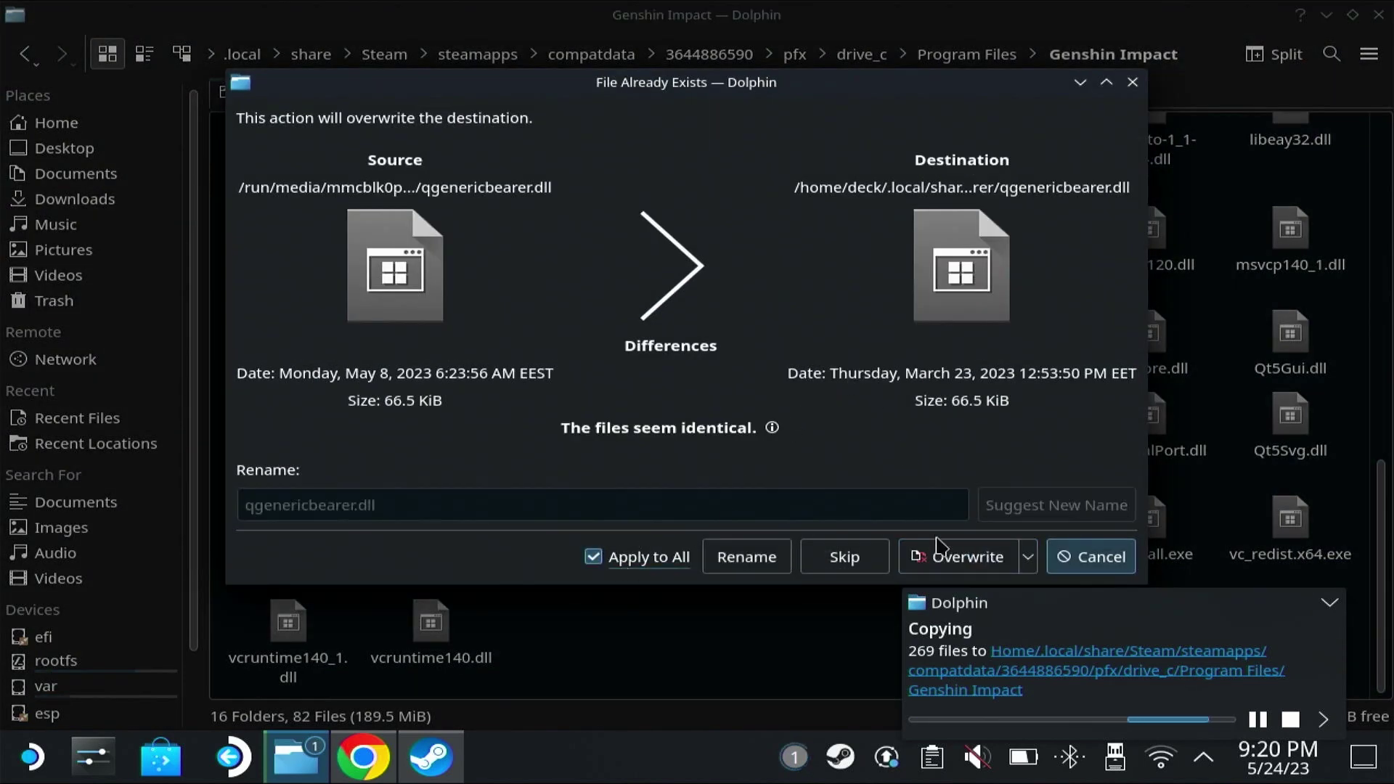
pyautogui.click(951, 555)
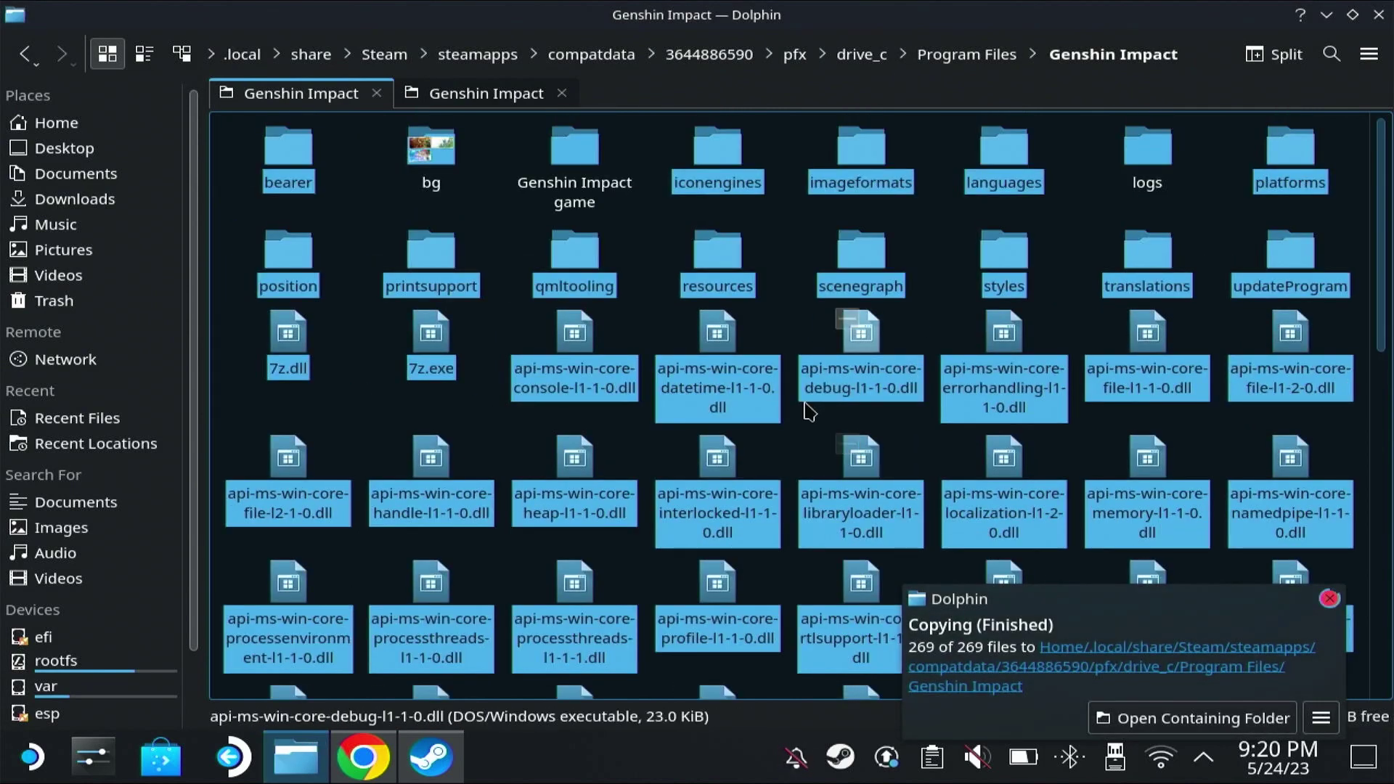
# Deselect the pasted files, dismiss the finished copying notification and bring Steam forward.
pyautogui.click(783, 322)
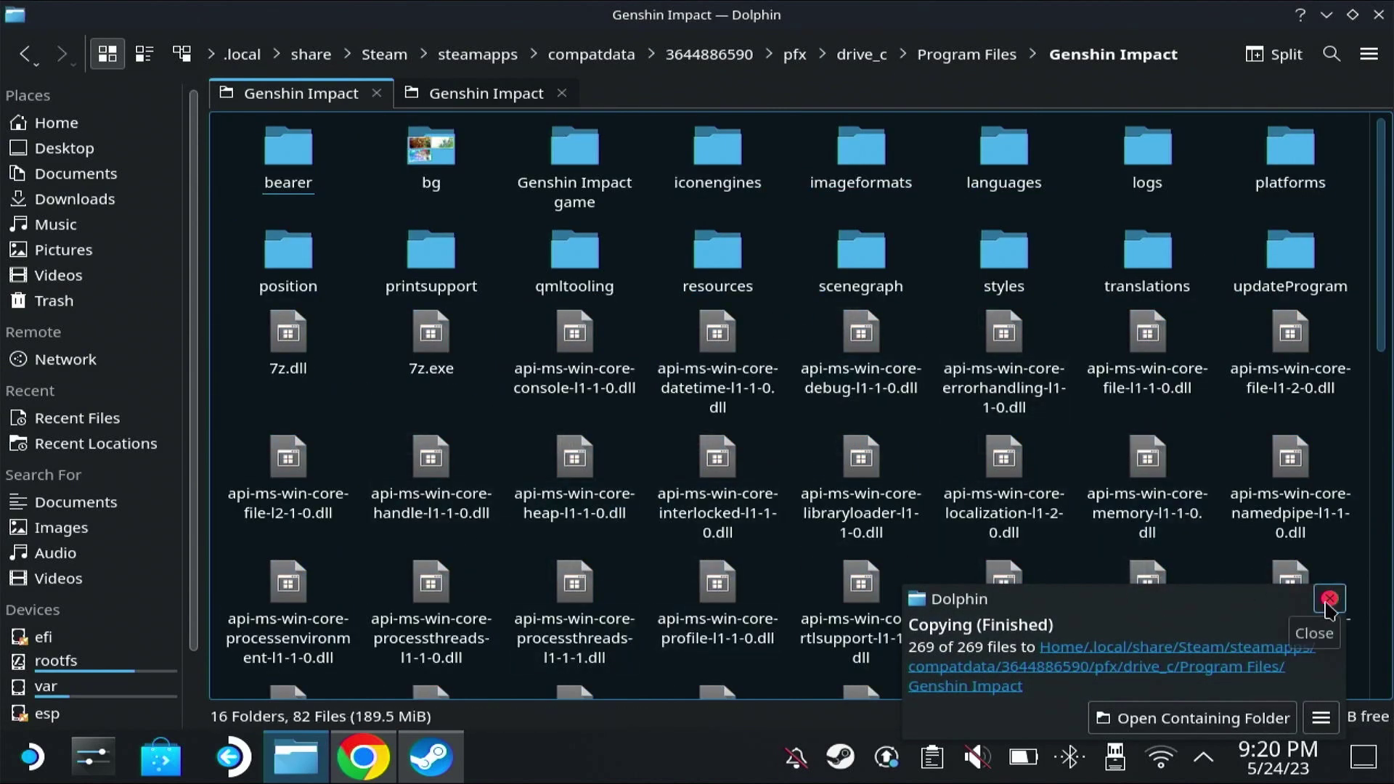
pyautogui.click(1330, 602)
pyautogui.click(458, 749)
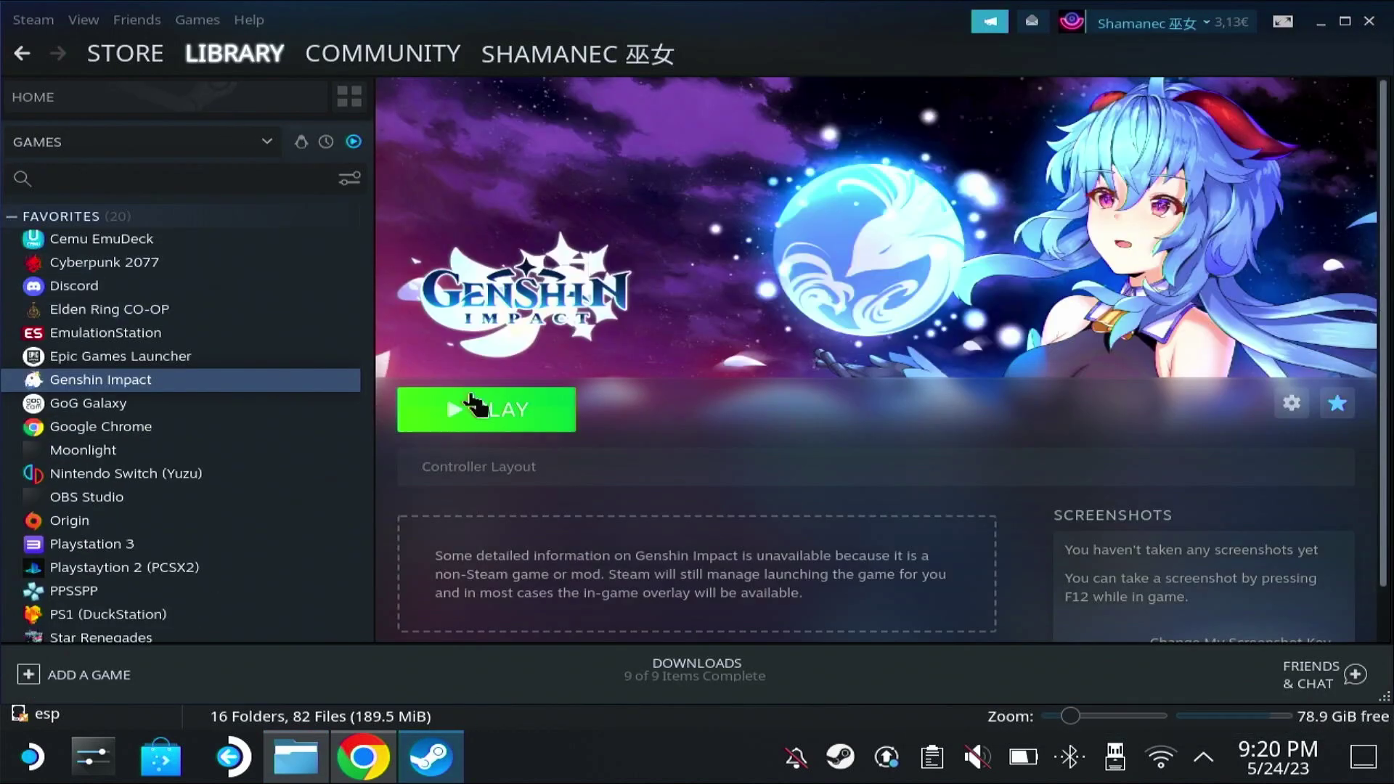
# Launch Genshin Impact with PLAY from its Steam library page.
pyautogui.click(501, 411)
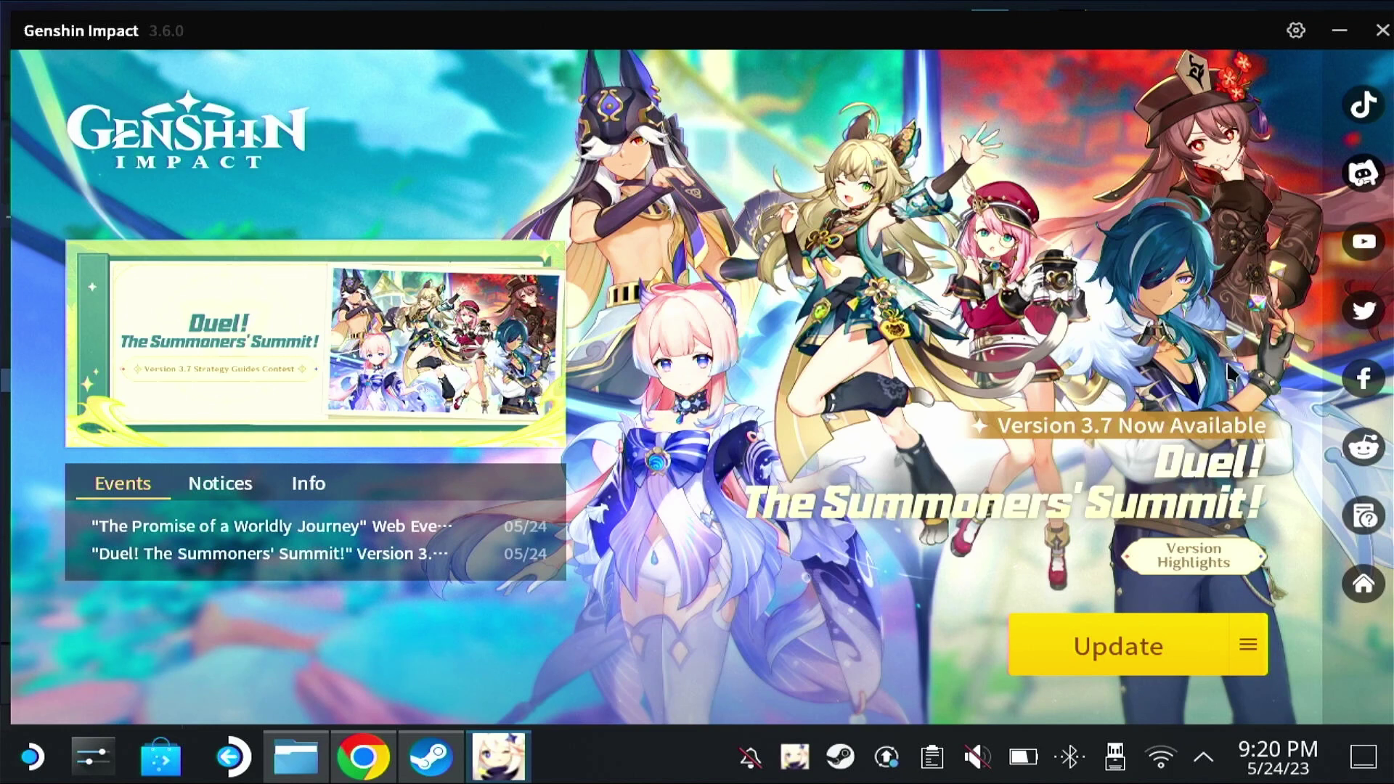
# Open the launcher's Installation Location settings and choose to use another folder.
pyautogui.click(1247, 647)
pyautogui.click(1248, 647)
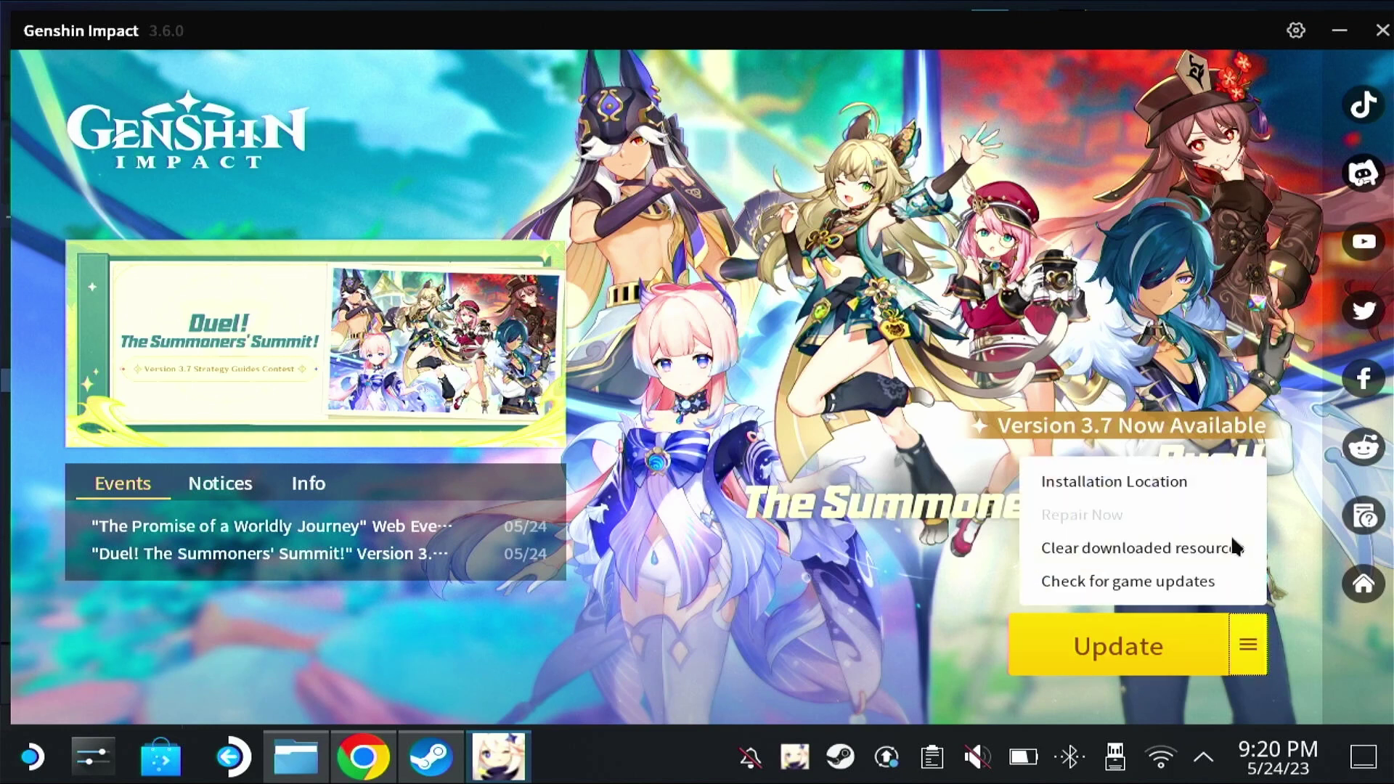
pyautogui.click(1101, 479)
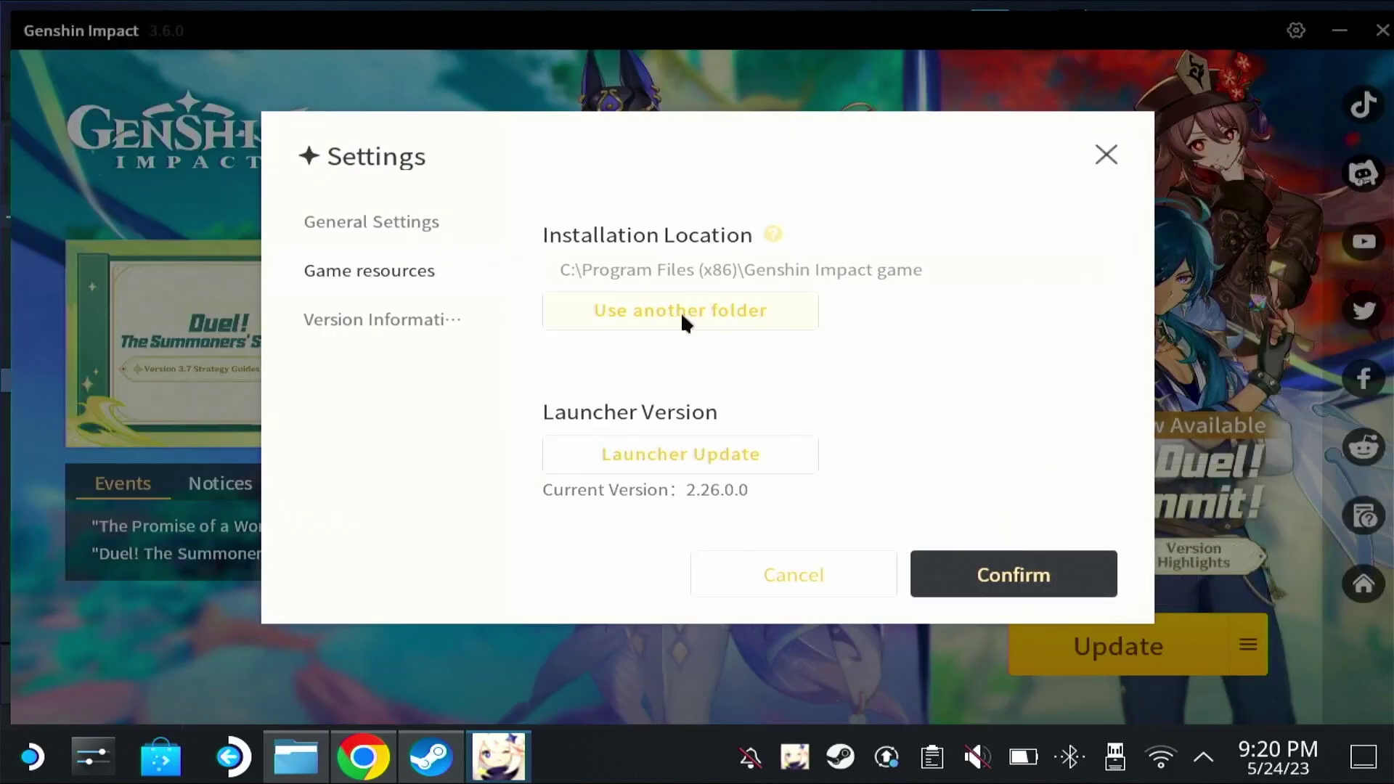
pyautogui.click(682, 311)
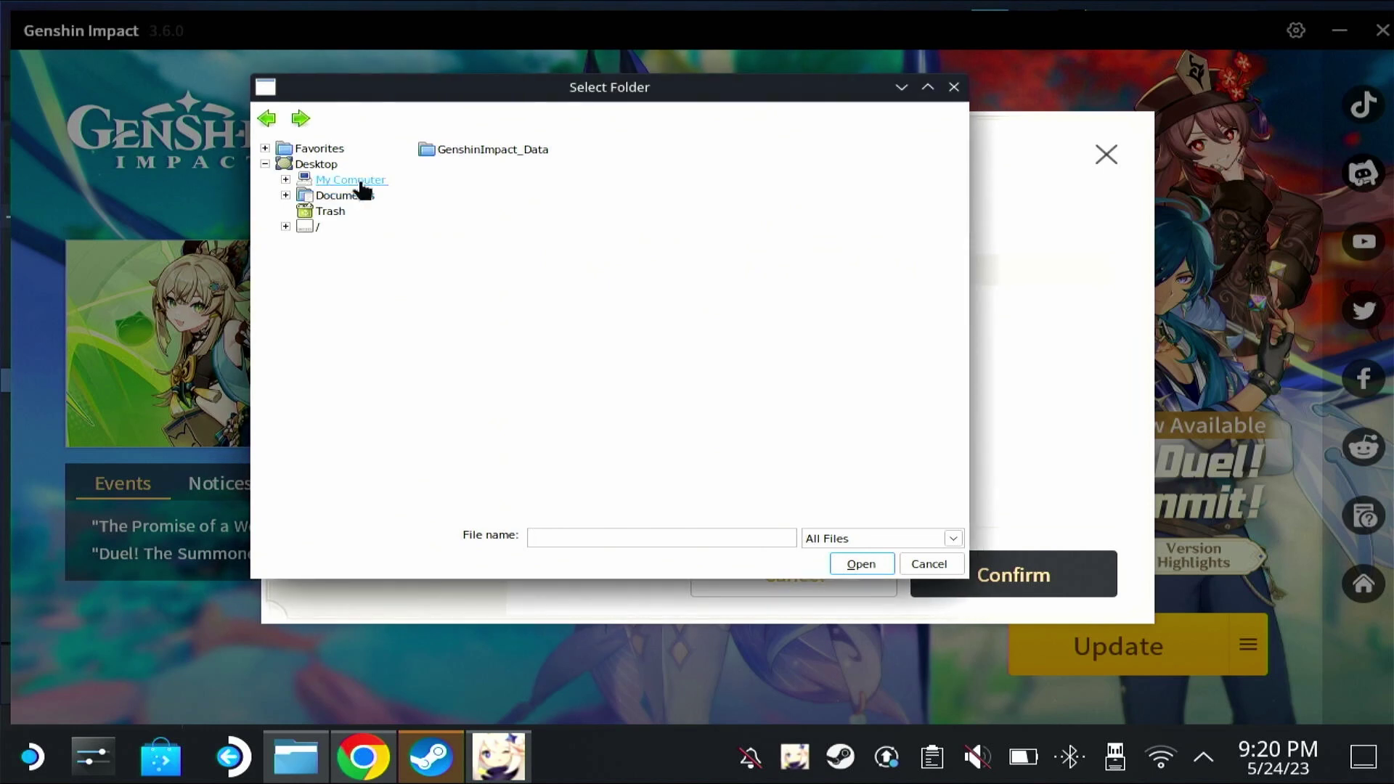
# Browse the (D:) and (E:) drives under My Computer in the folder picker.
pyautogui.click(285, 180)
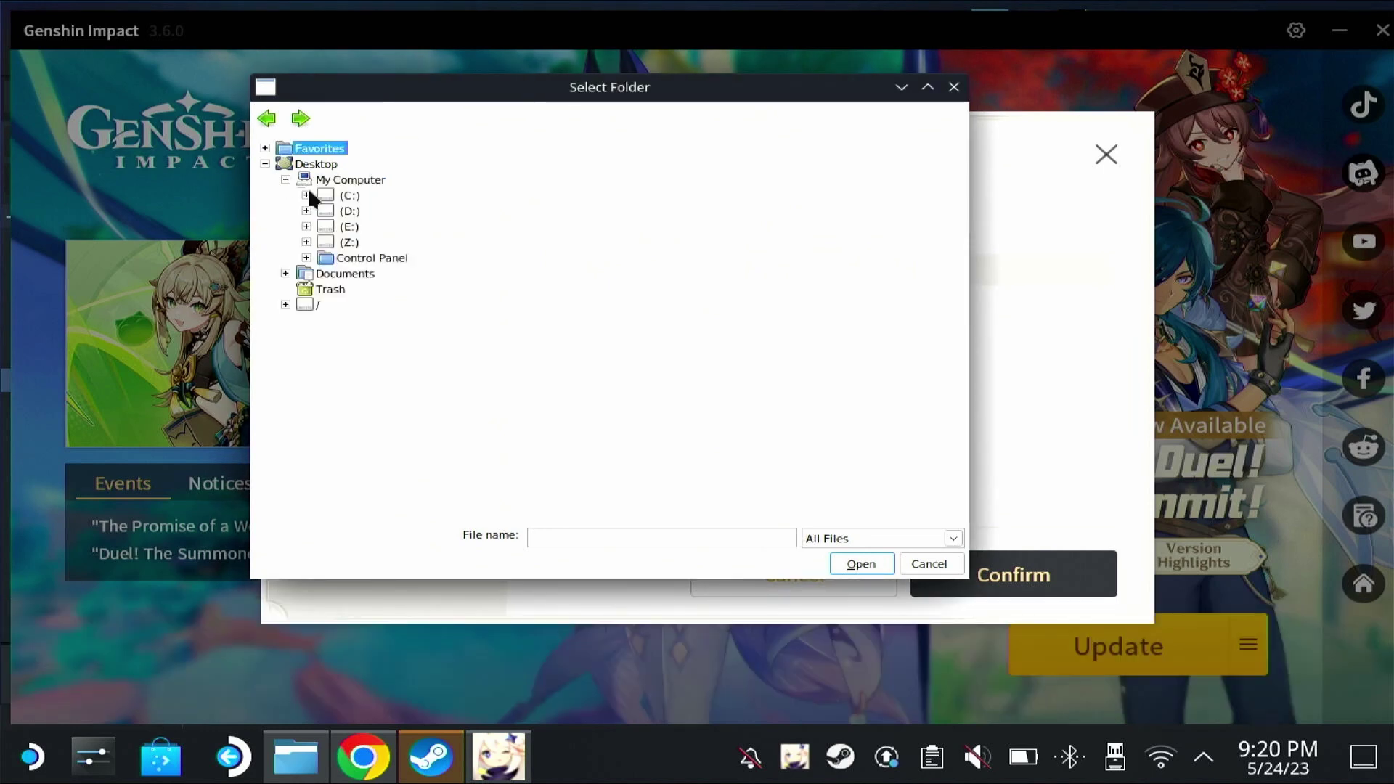
pyautogui.click(349, 227)
pyautogui.click(351, 212)
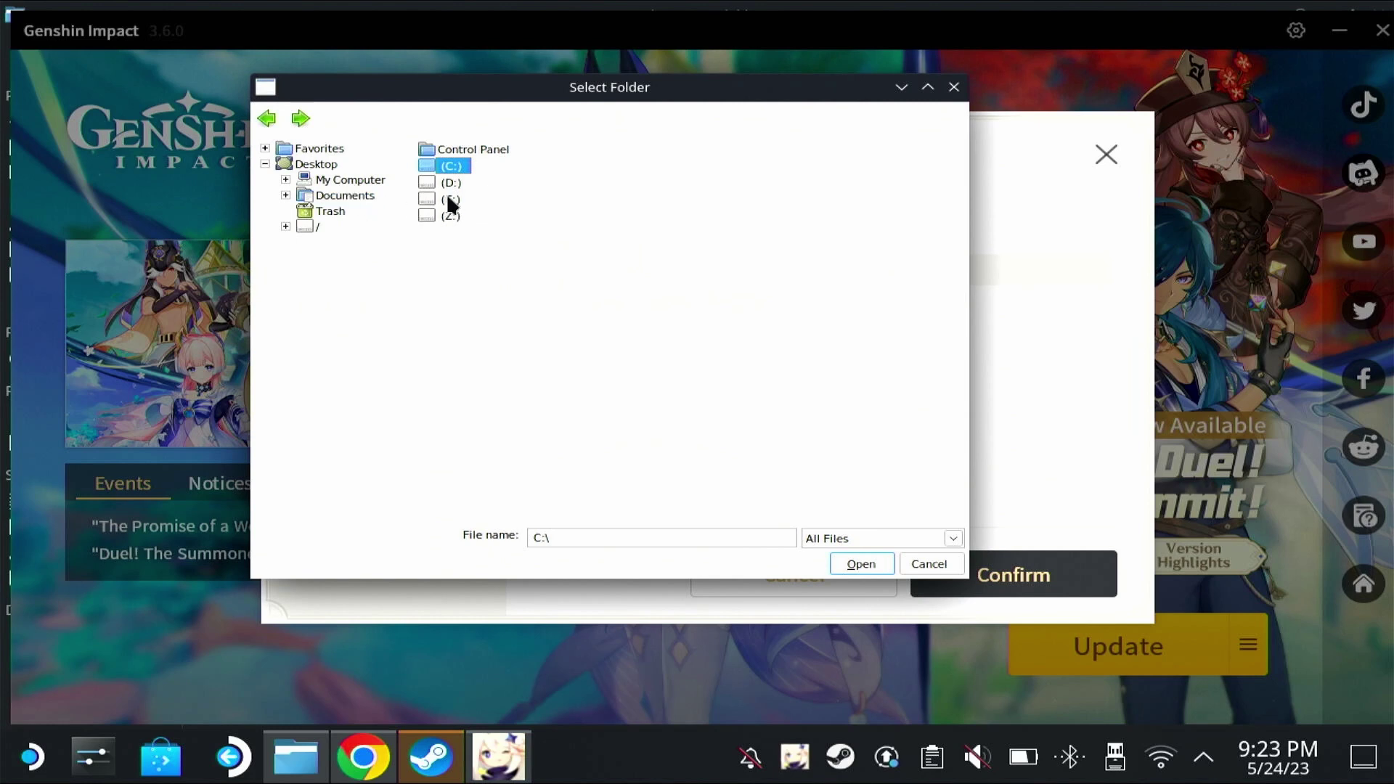
pyautogui.click(446, 198)
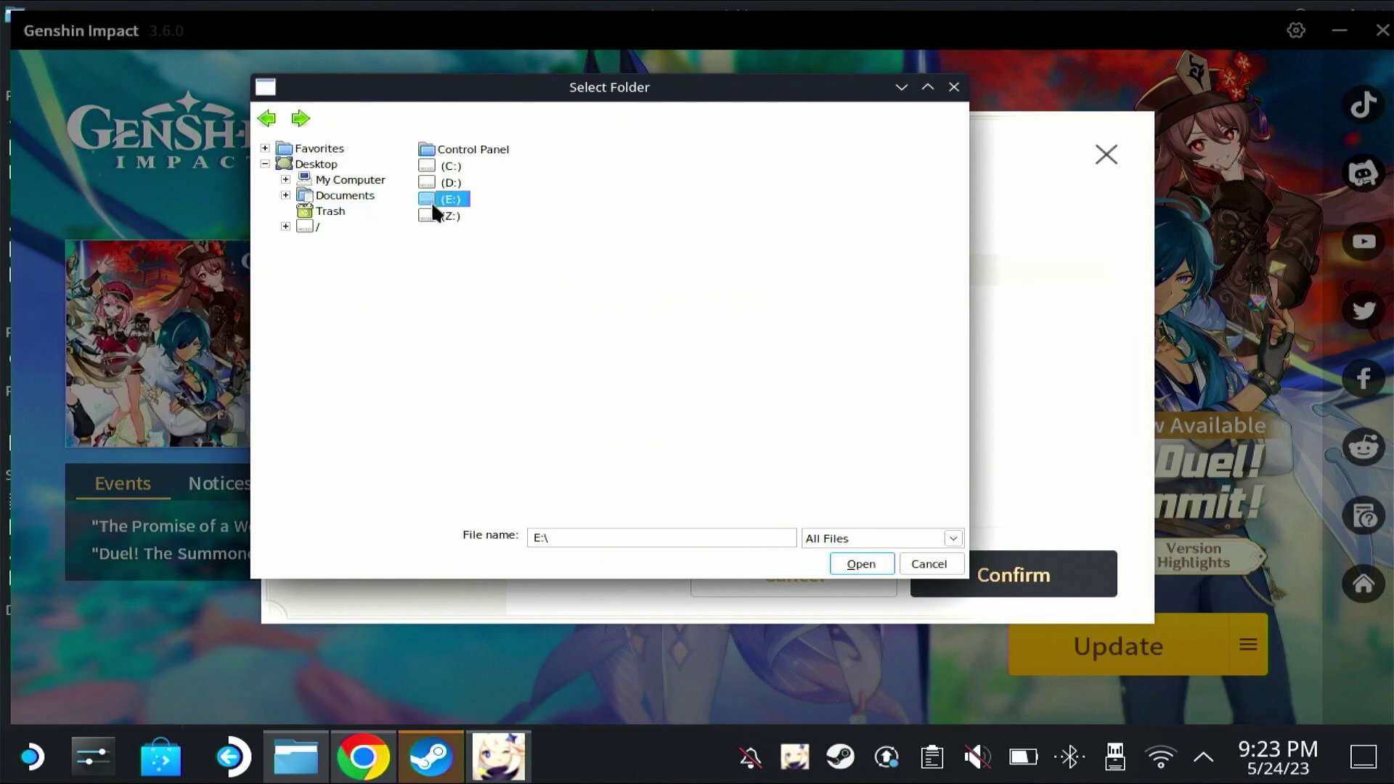
pyautogui.doubleClick(433, 199)
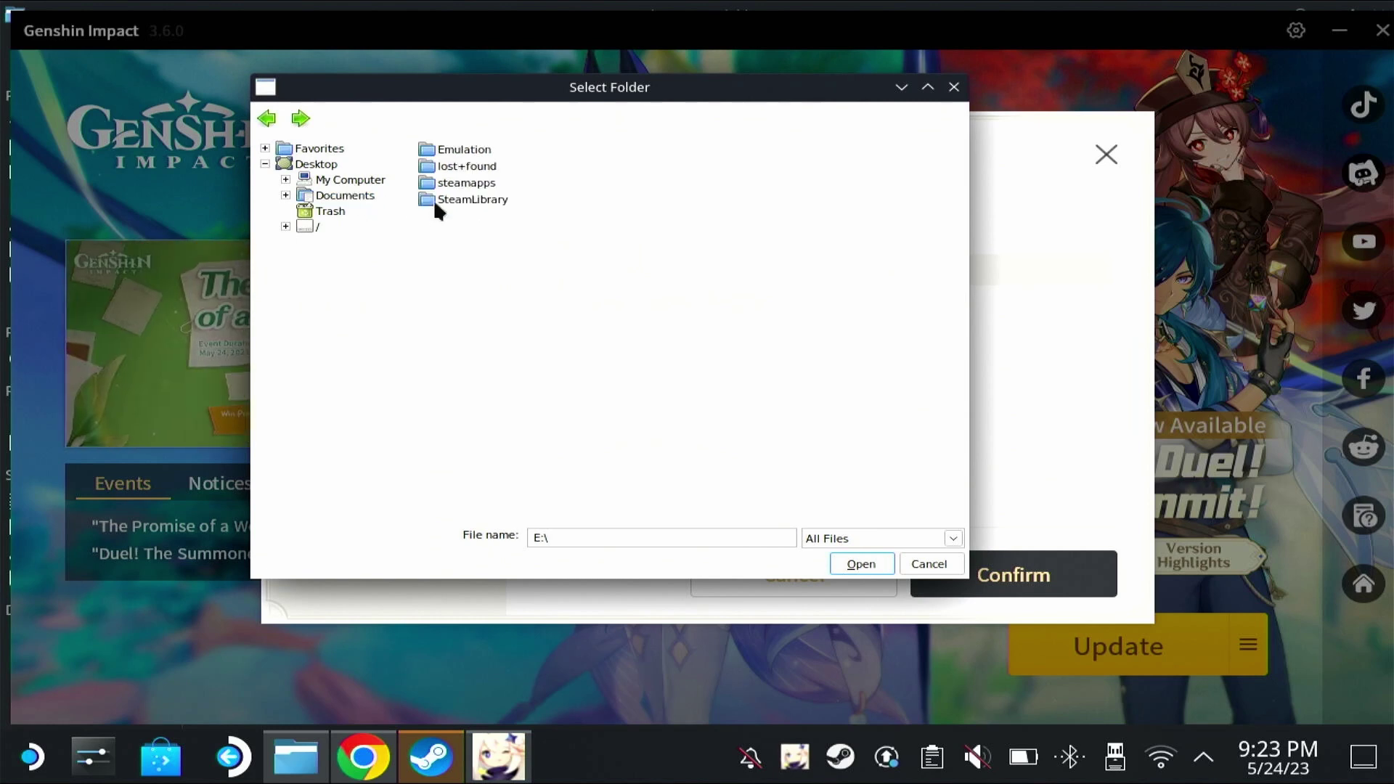
pyautogui.click(347, 181)
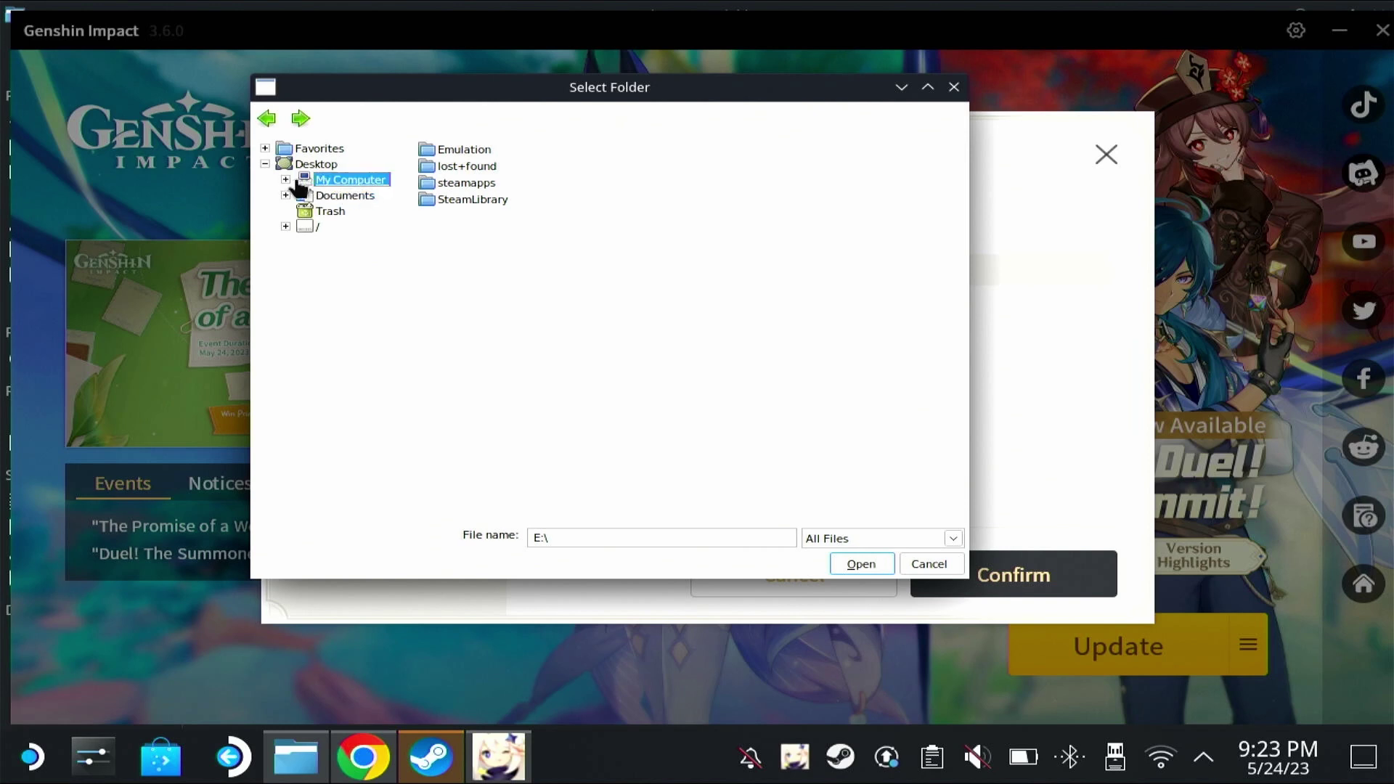
pyautogui.click(286, 180)
# Pick C:\Program Files (x86)\Genshin Impact game as the game folder and accept it.
pyautogui.click(347, 197)
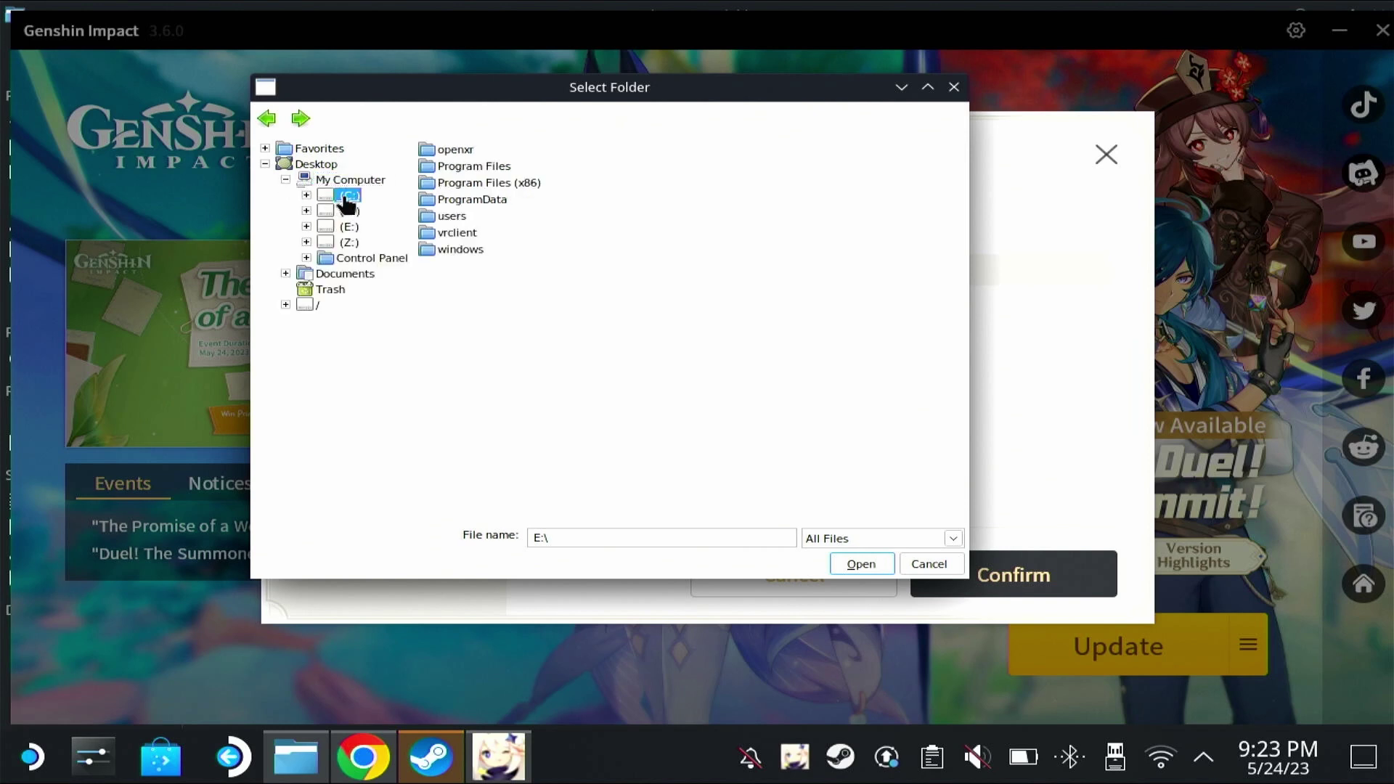
pyautogui.doubleClick(488, 166)
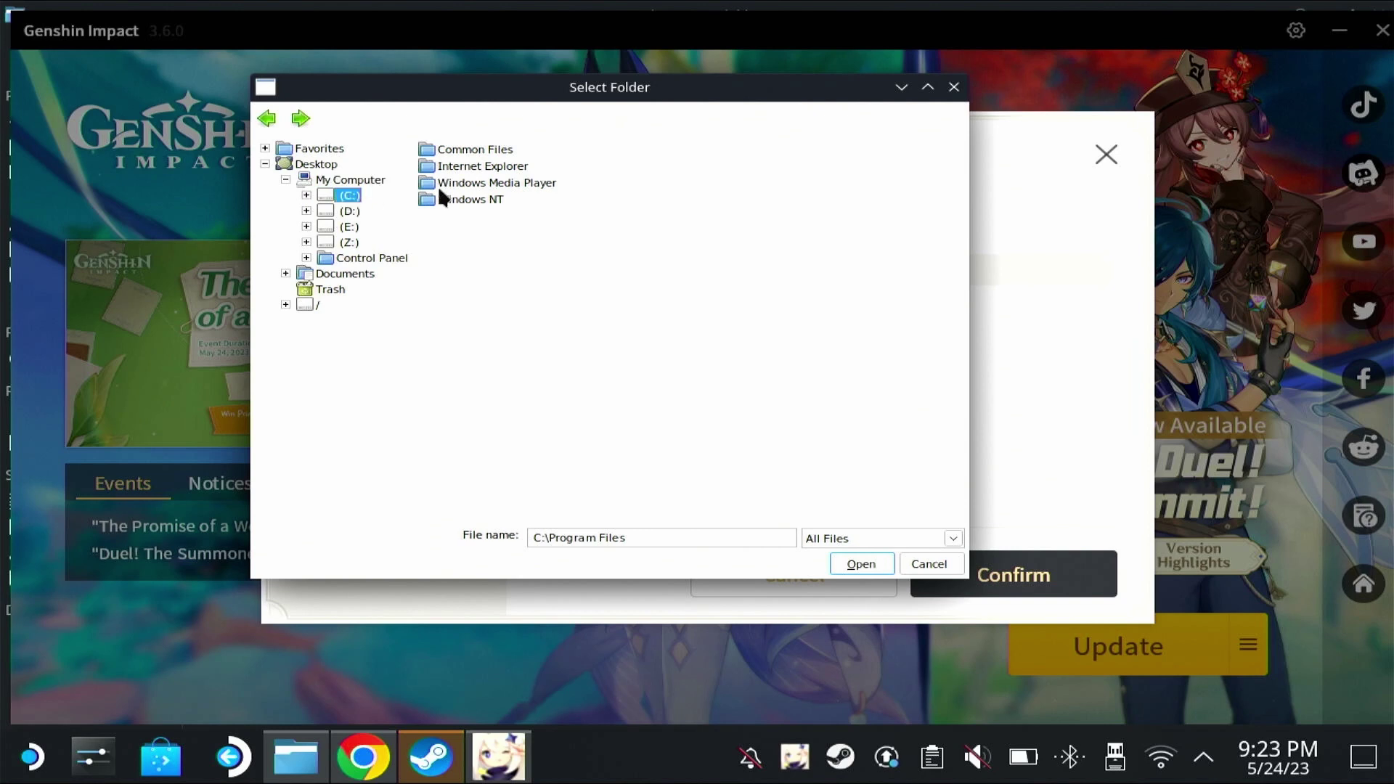
pyautogui.click(330, 197)
pyautogui.doubleClick(328, 206)
pyautogui.click(385, 243)
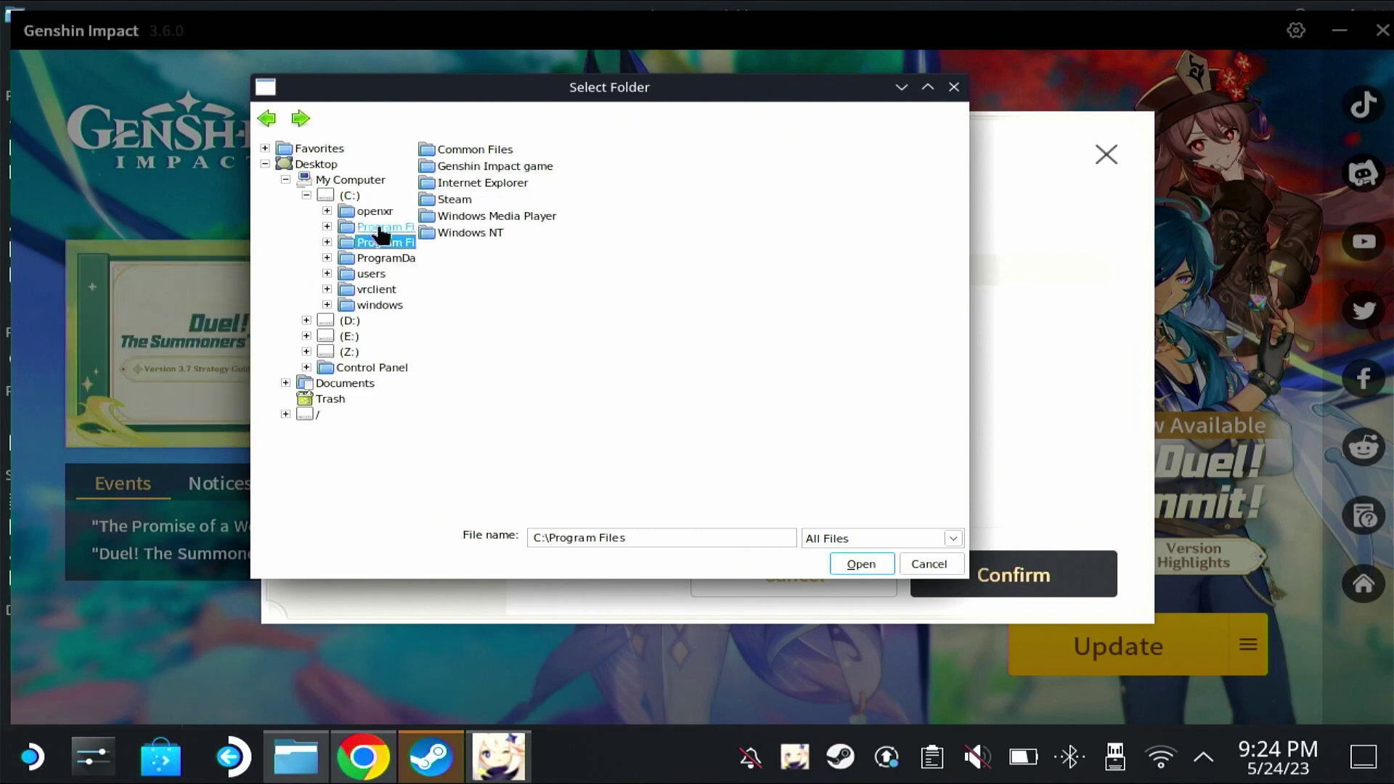
pyautogui.click(497, 168)
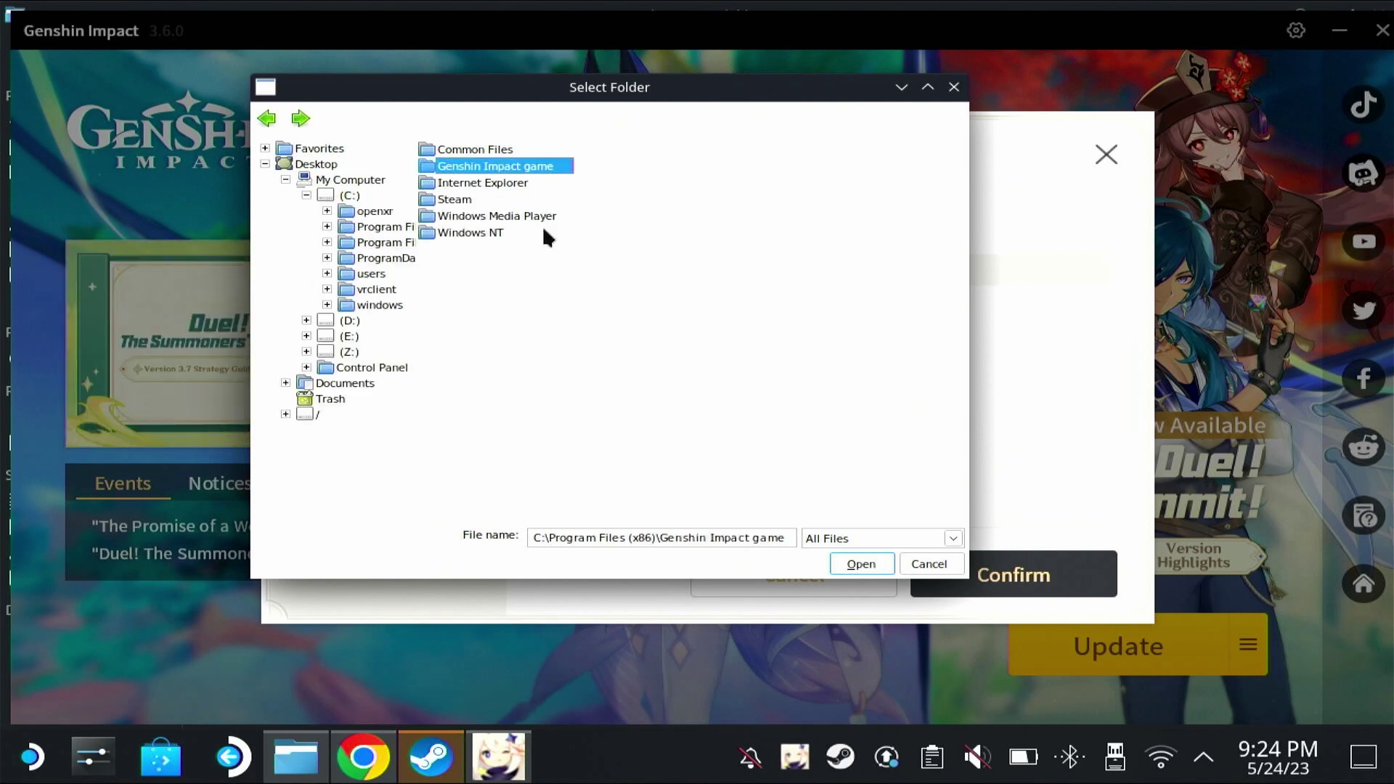
pyautogui.click(846, 566)
# Confirm the new installation location and start downloading the 3.7.0 game update.
pyautogui.click(957, 580)
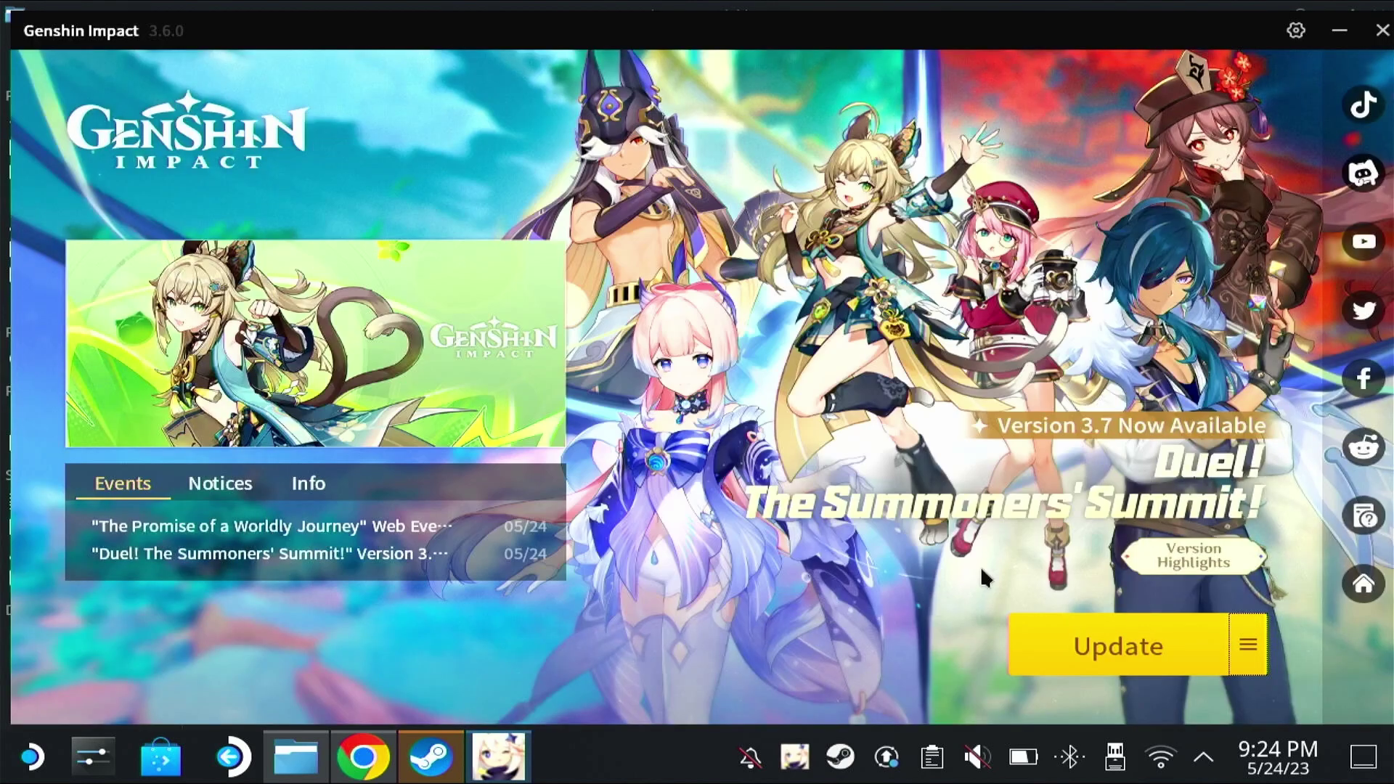
pyautogui.click(1090, 644)
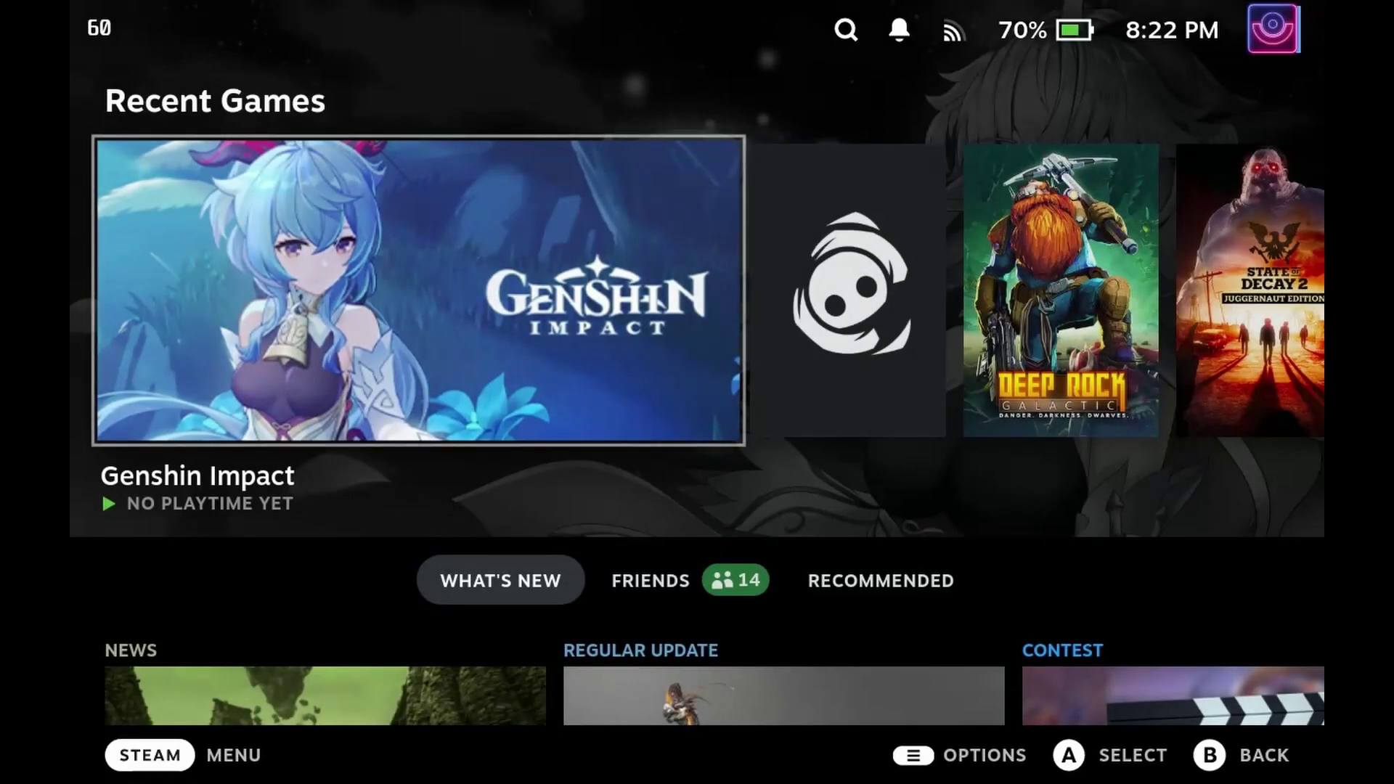
# Launch Genshin Impact from its tile under Steam's Recent Games.
pyautogui.press('Return')
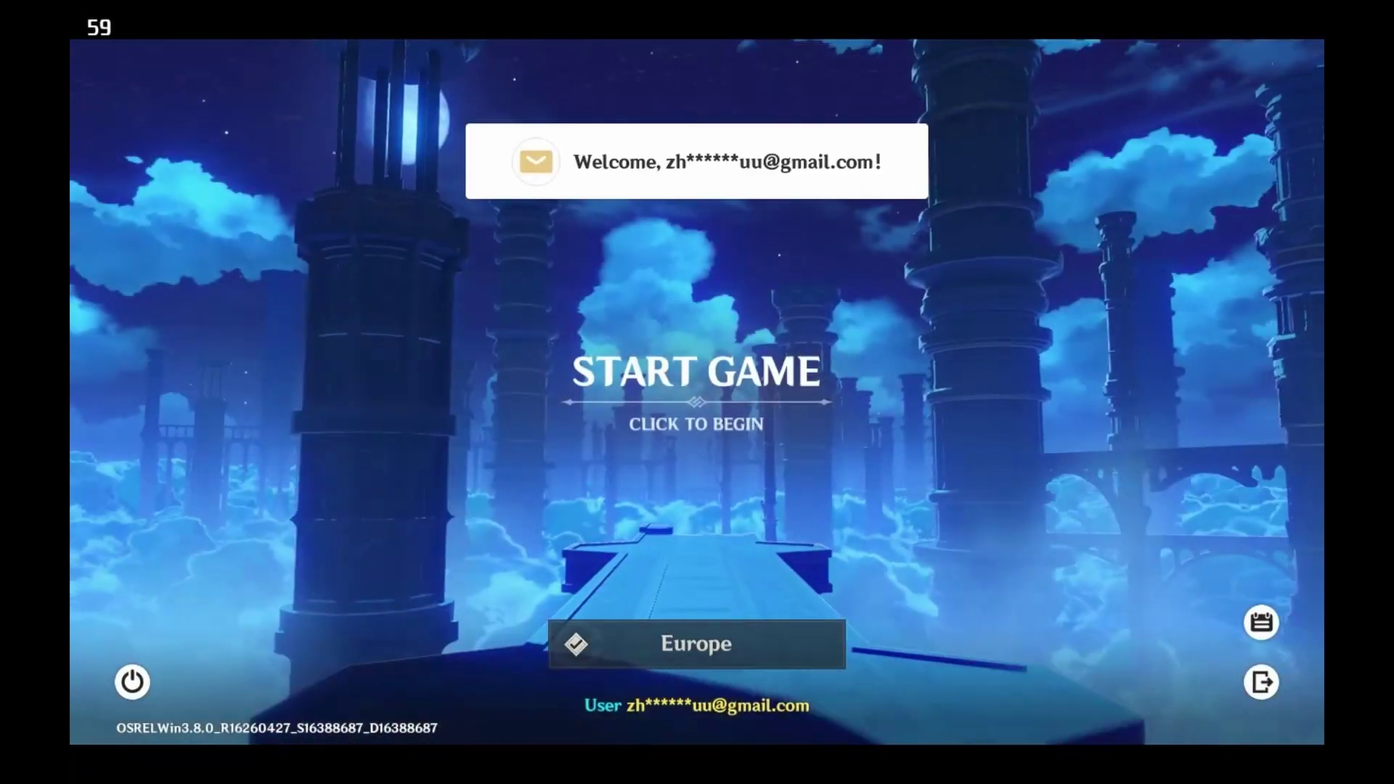
# Enter the game from the start screen and walk Raiden Shogun up the rocky ledge.
pyautogui.click(918, 489)
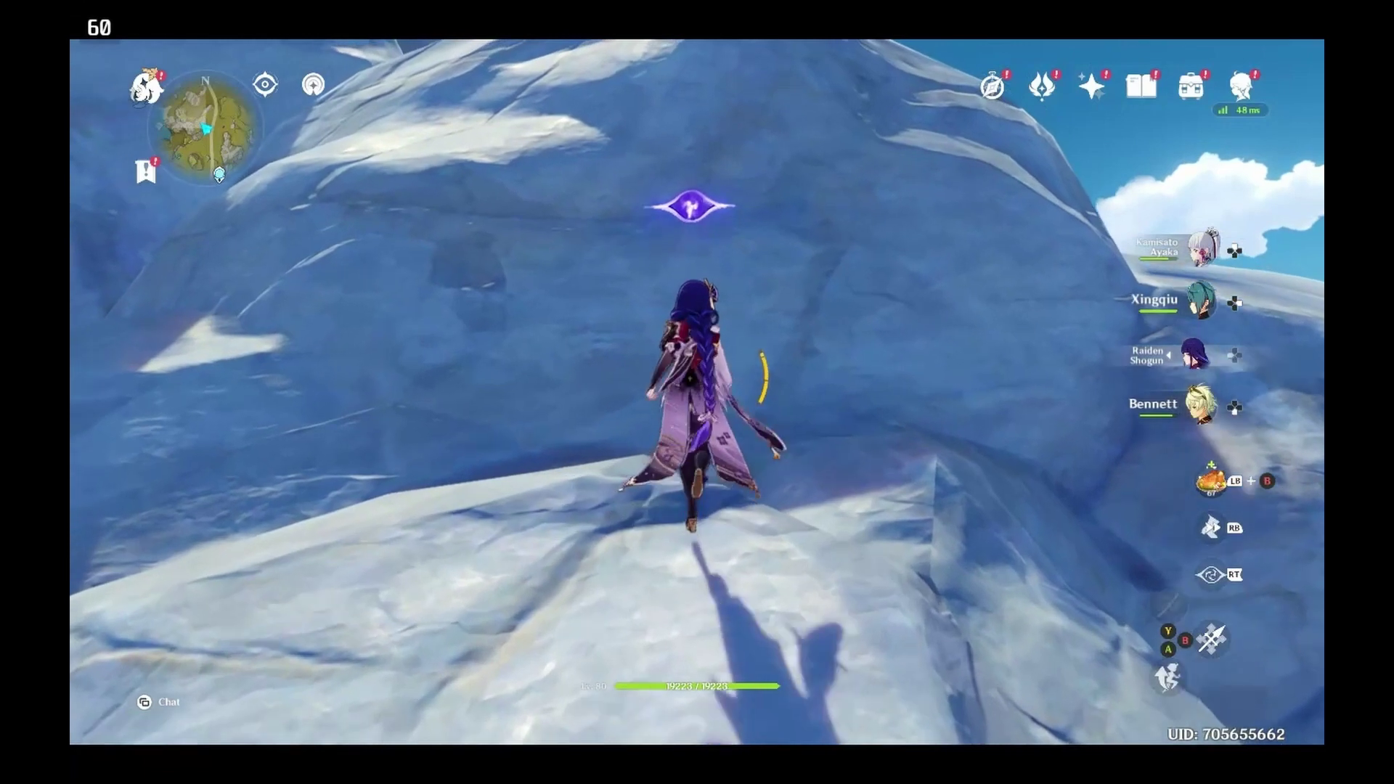
pyautogui.press('w')
pyautogui.press('w')
pyautogui.press('w')
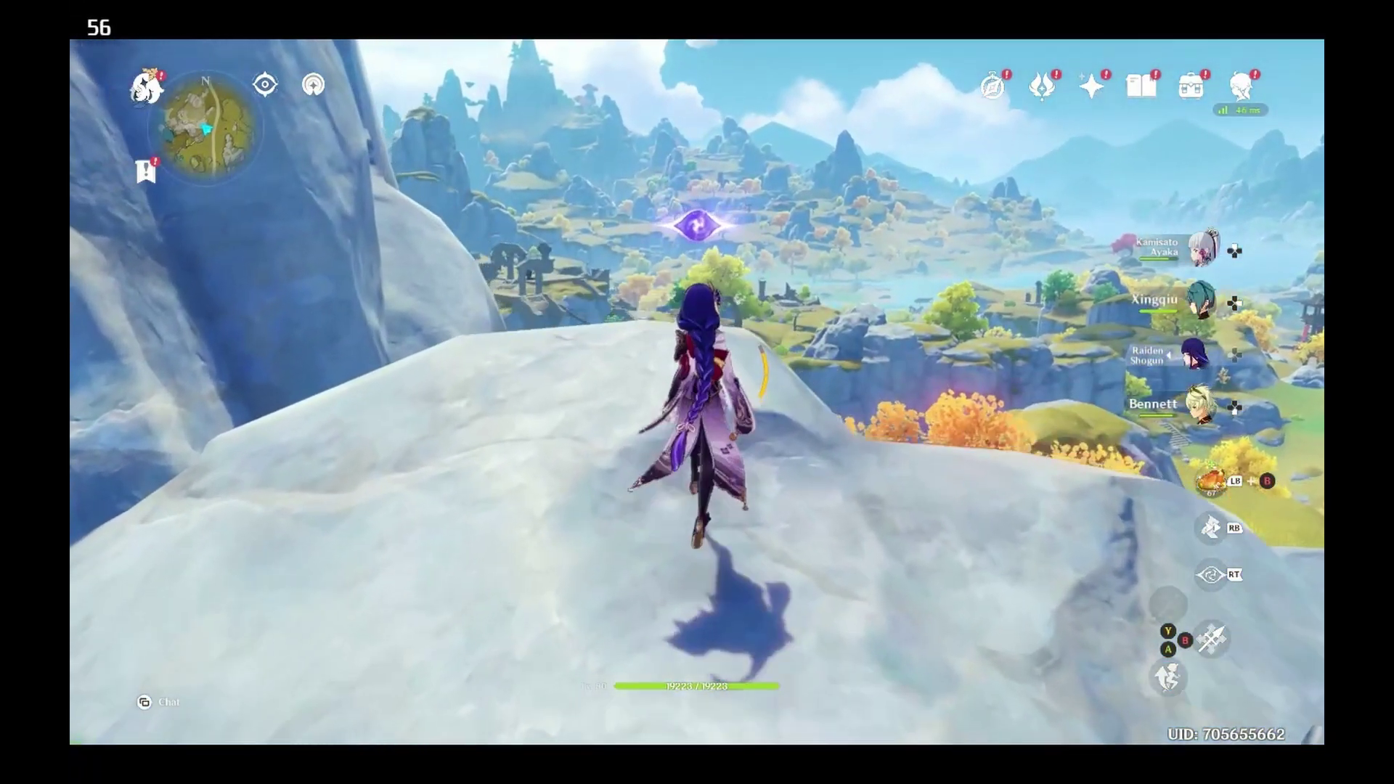